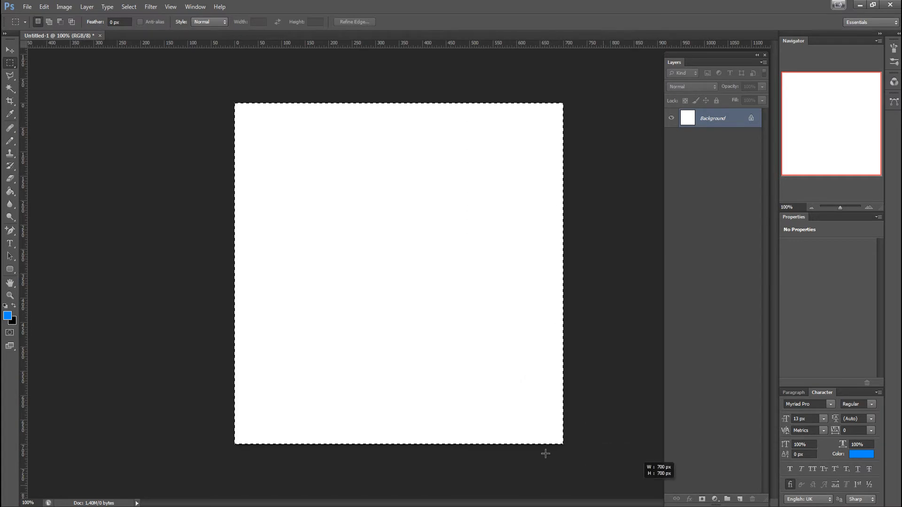
Create a new empty layer above the background with the default name, Normal mode and 100% opacity
click(417, 219)
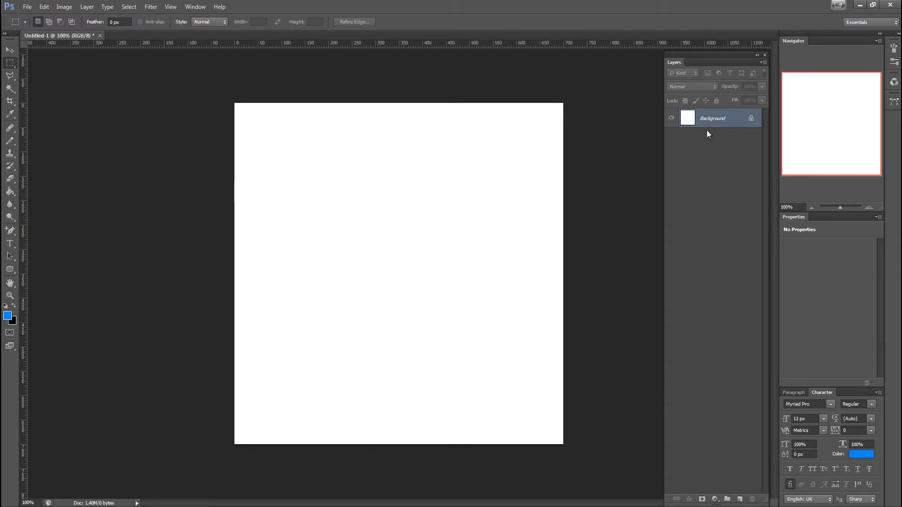
click(90, 8)
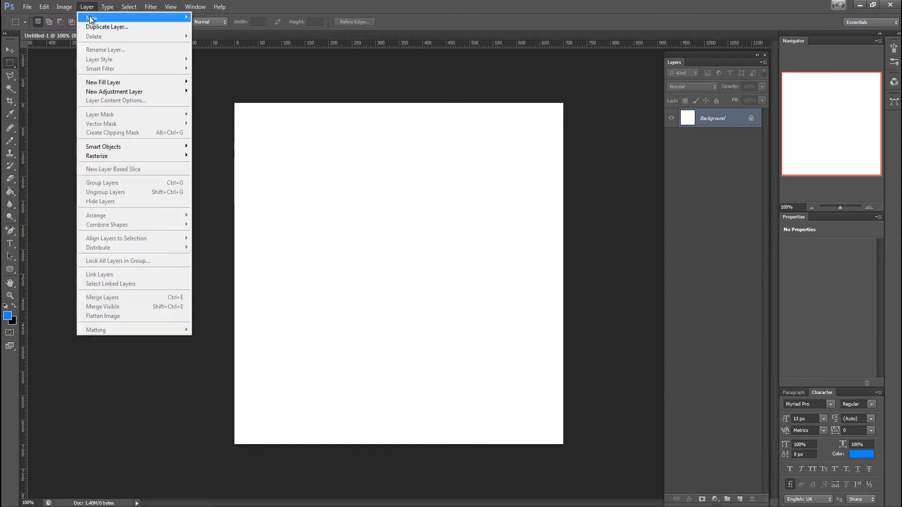
mouse_move(165, 19)
click(244, 18)
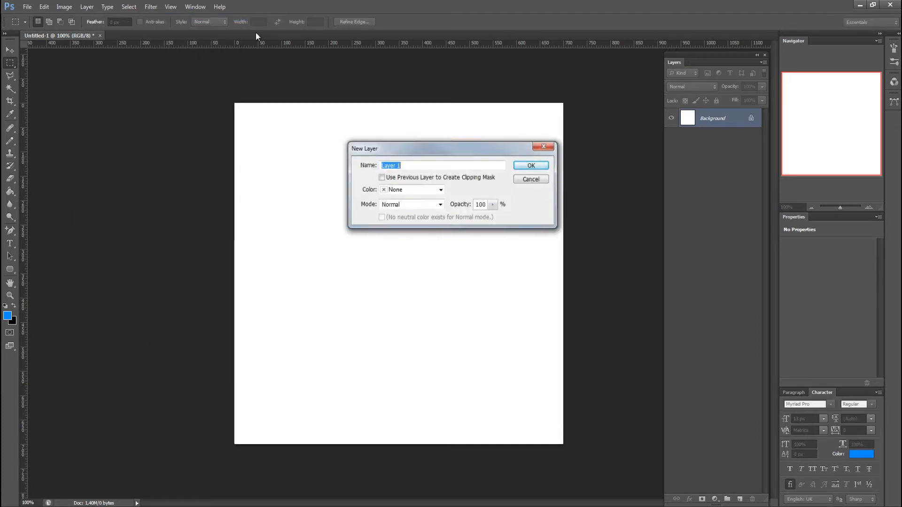
click(532, 167)
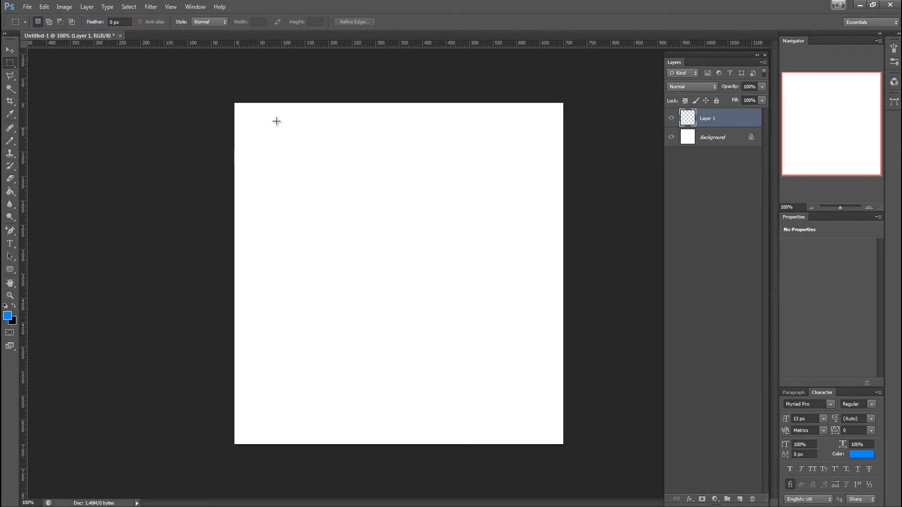
Marquee-select a square about 230 px wide near the canvas's upper-left corner and set the foreground color to red, ff0000
drag(259, 121, 366, 232)
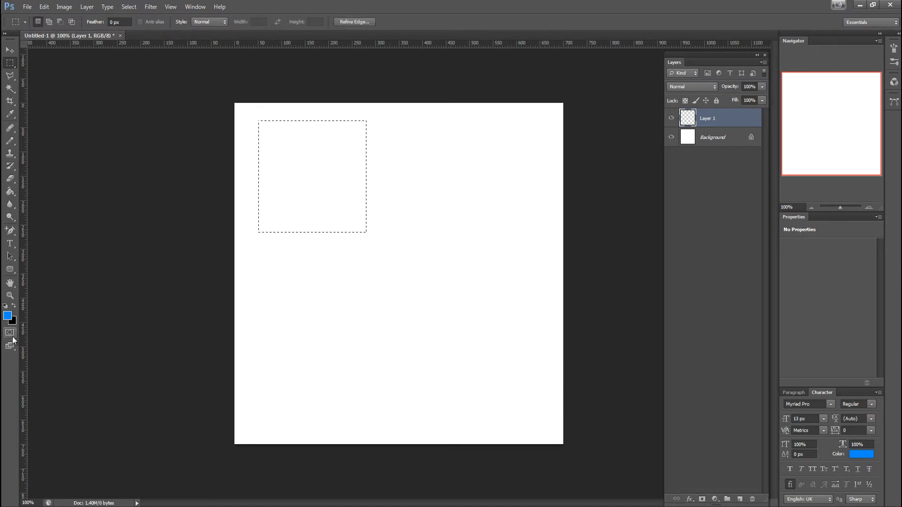
click(7, 316)
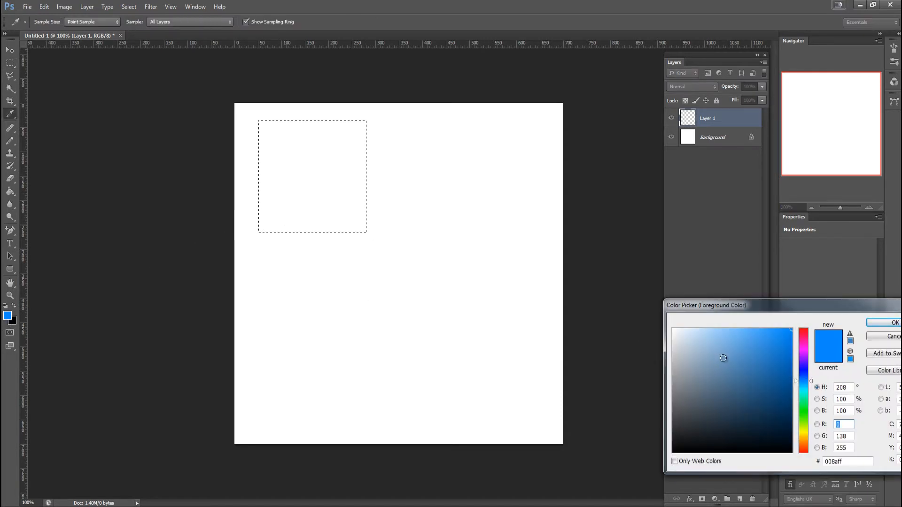
drag(804, 336, 807, 309)
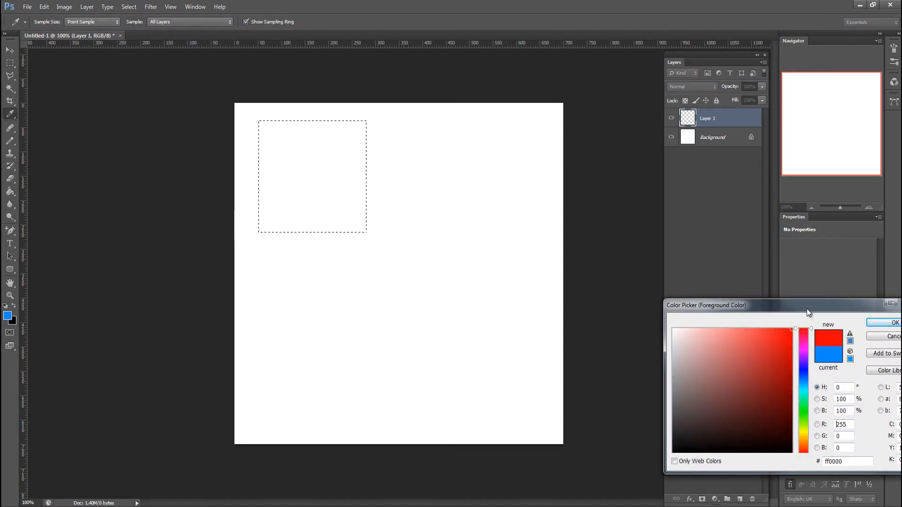
click(879, 323)
Fill the square selection with the foreground color in Normal mode at 100% opacity, and deselect it
click(44, 6)
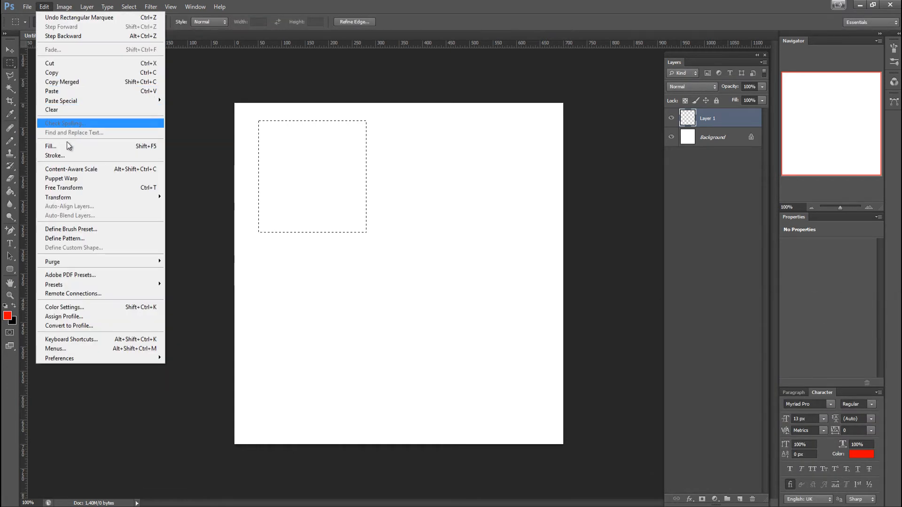
click(67, 146)
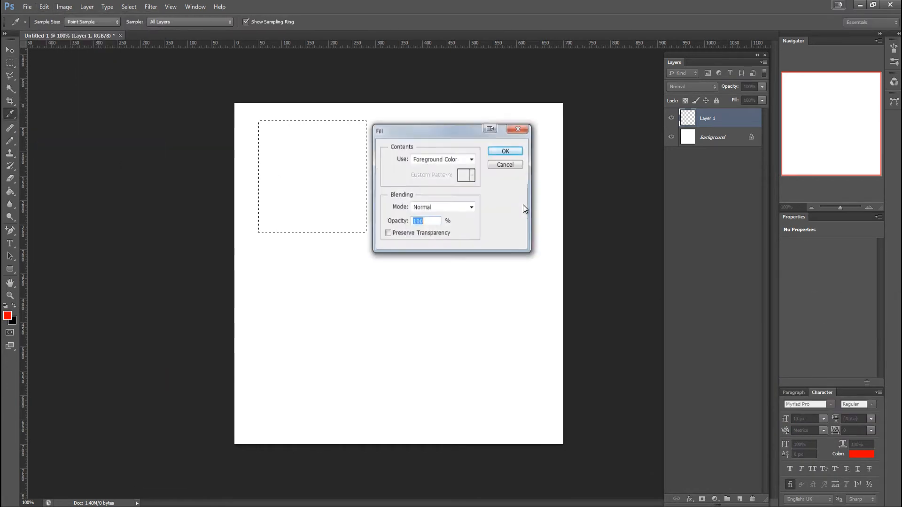
click(507, 149)
click(301, 192)
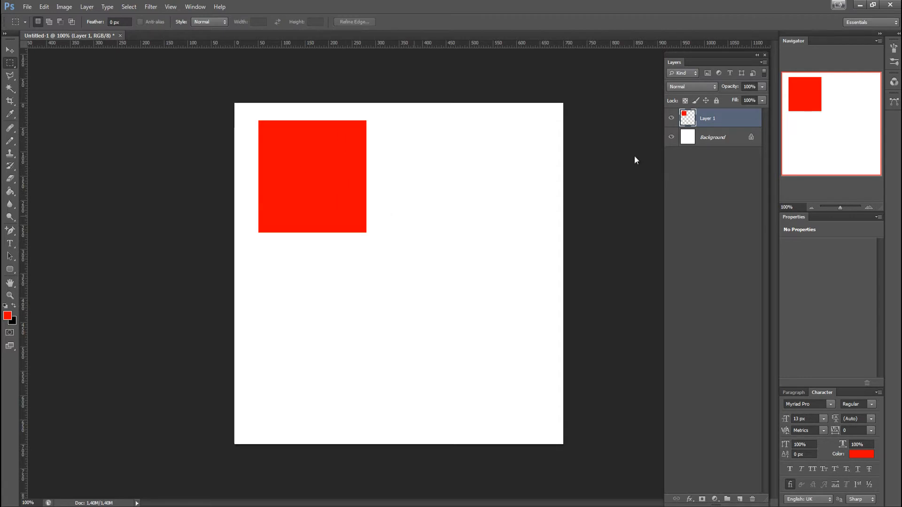
Hide and show the layer holding the red shape, and rename it "red square"
click(672, 118)
click(671, 118)
double_click(707, 119)
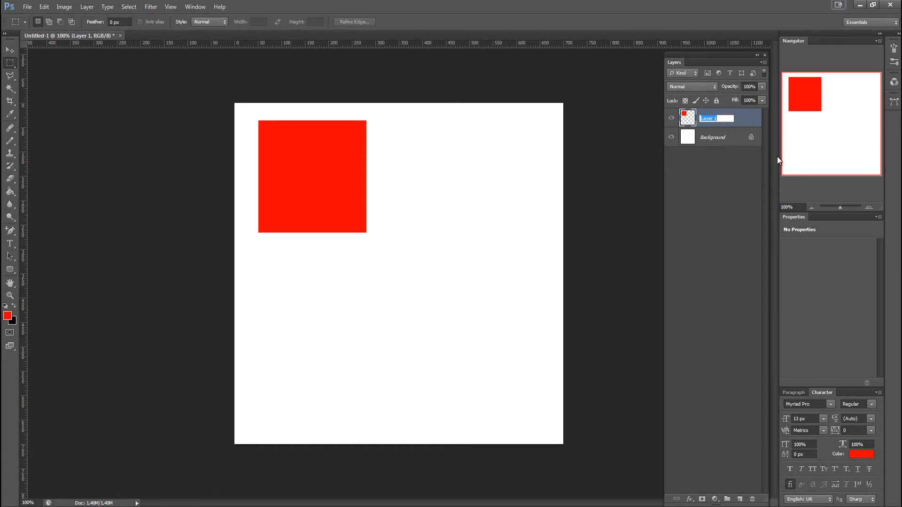
text(red square)
key(Return)
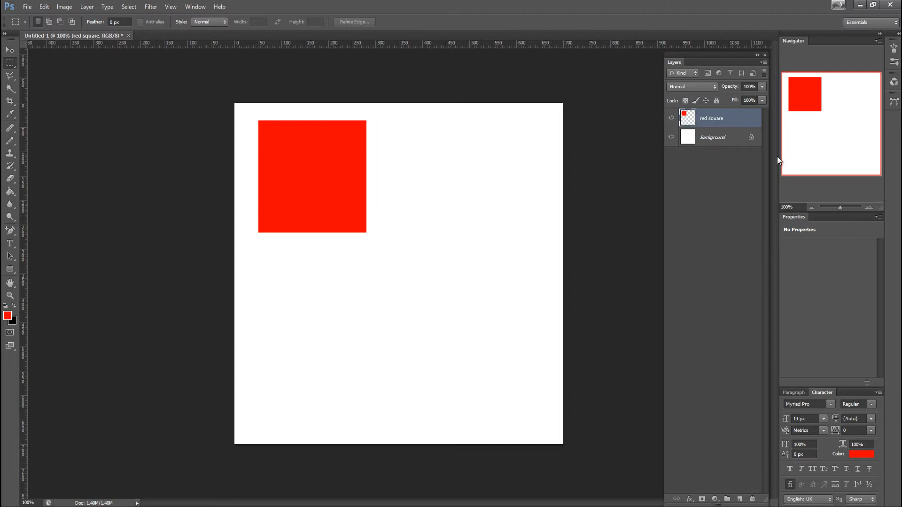
Create another empty layer above the red square layer, keeping the default layer options
click(87, 7)
mouse_move(99, 19)
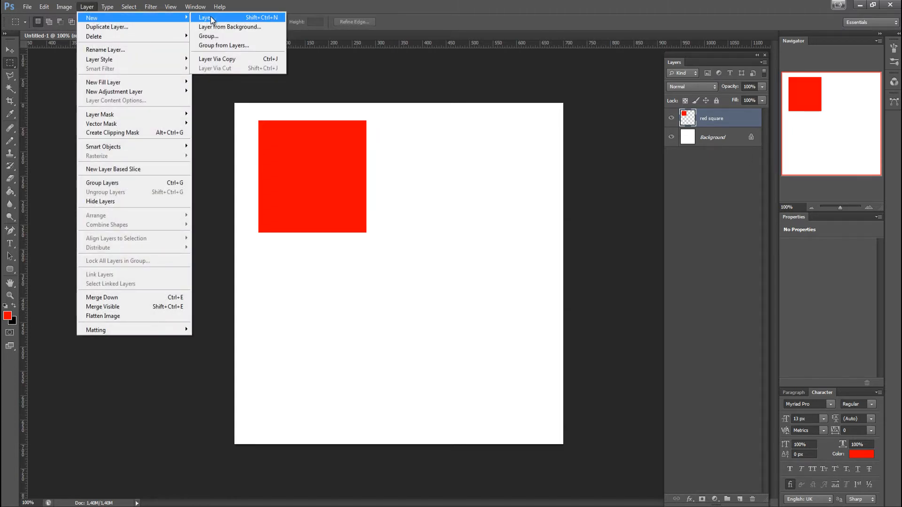
click(211, 20)
click(530, 168)
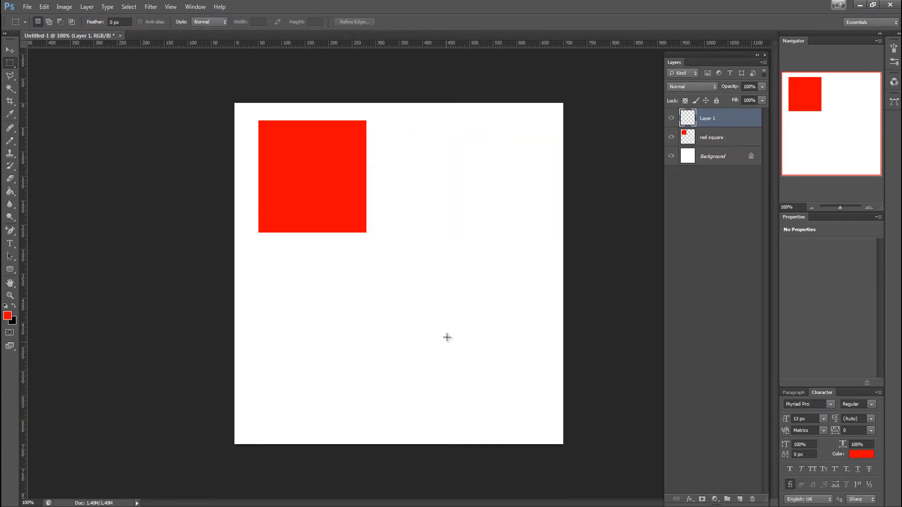
Marquee-select a square about 350 px wide in the canvas's lower-right area and set the foreground color to blue
drag(527, 244, 341, 414)
click(7, 315)
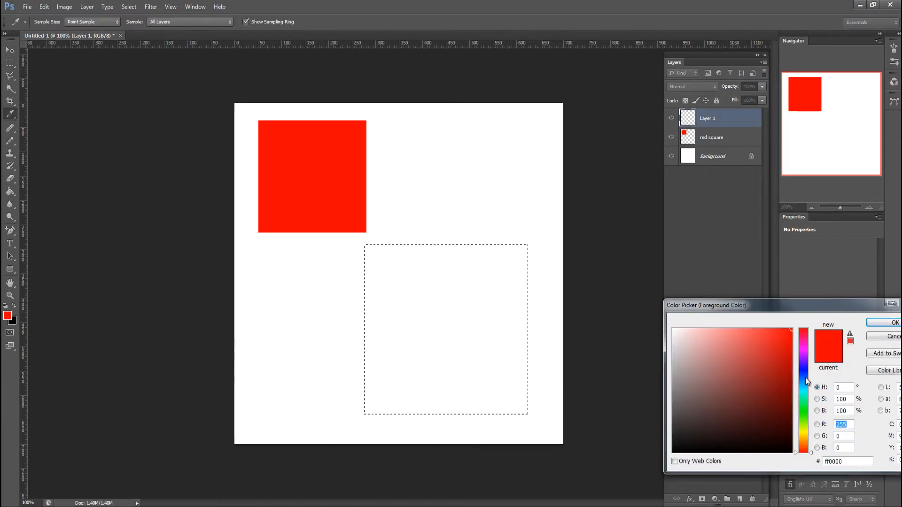
drag(805, 381, 806, 378)
key(Return)
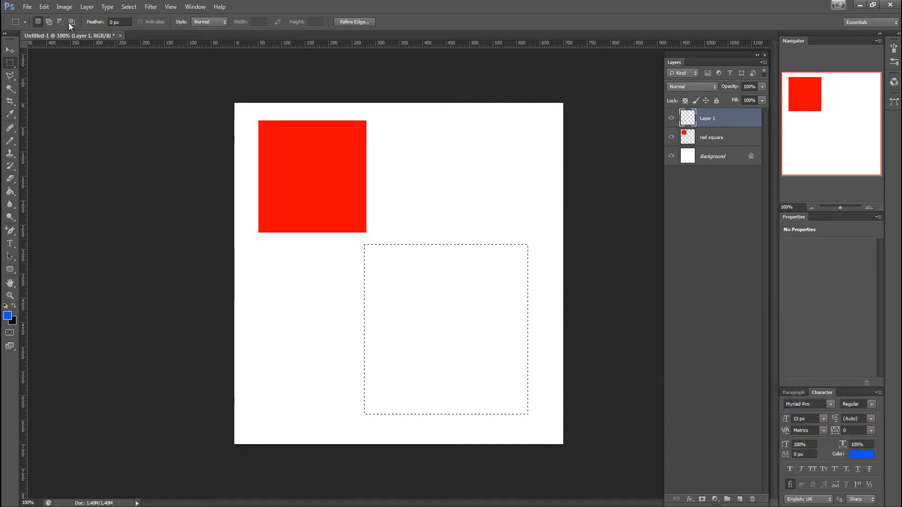
Fill the larger selection with the blue foreground color in Normal mode at 100% opacity, and deselect it
click(44, 6)
click(49, 146)
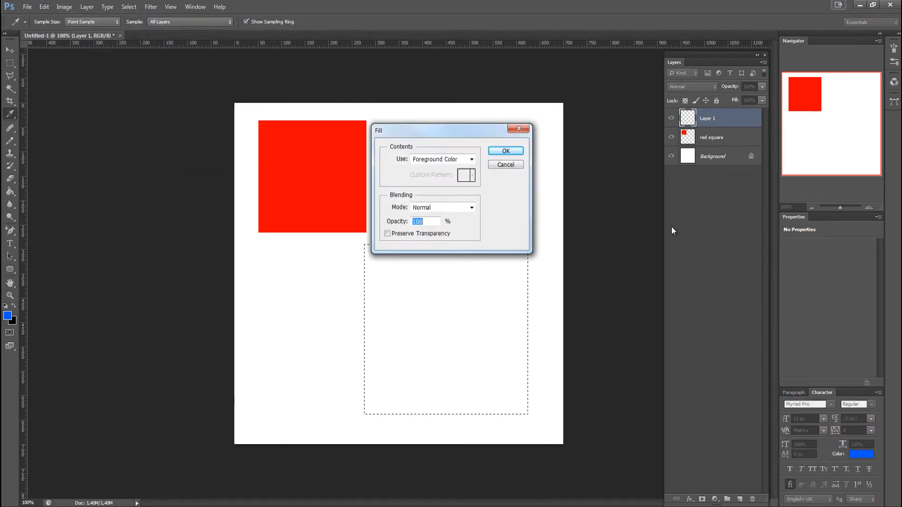
click(504, 152)
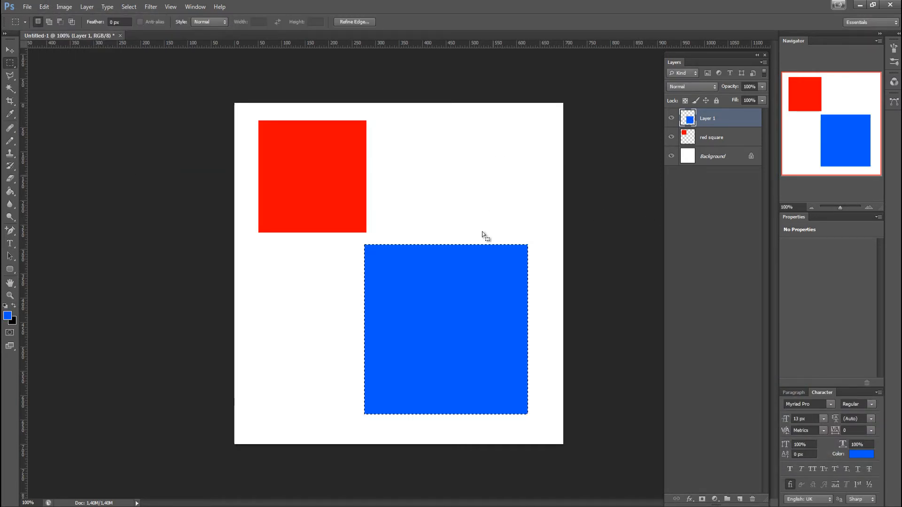
key(ctrl+d)
key(m)
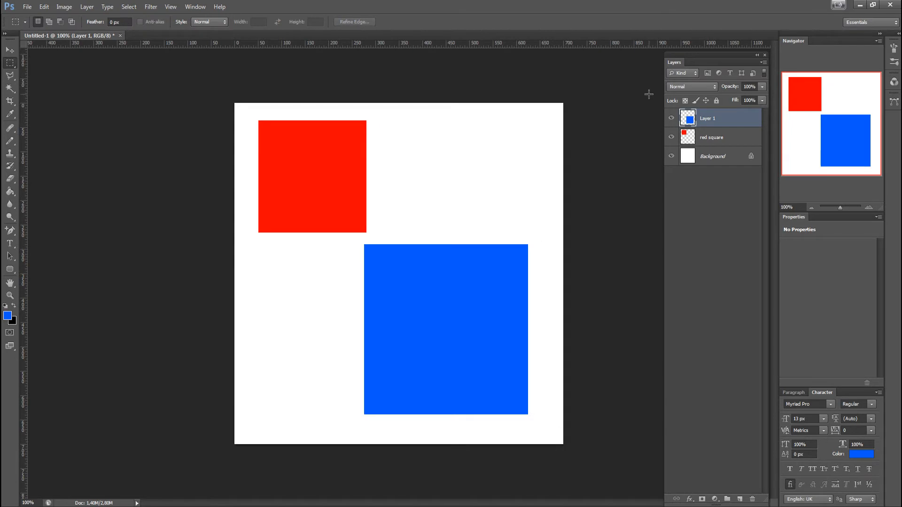
Rename the layer containing the blue shape "blue square"
click(712, 136)
double_click(707, 118)
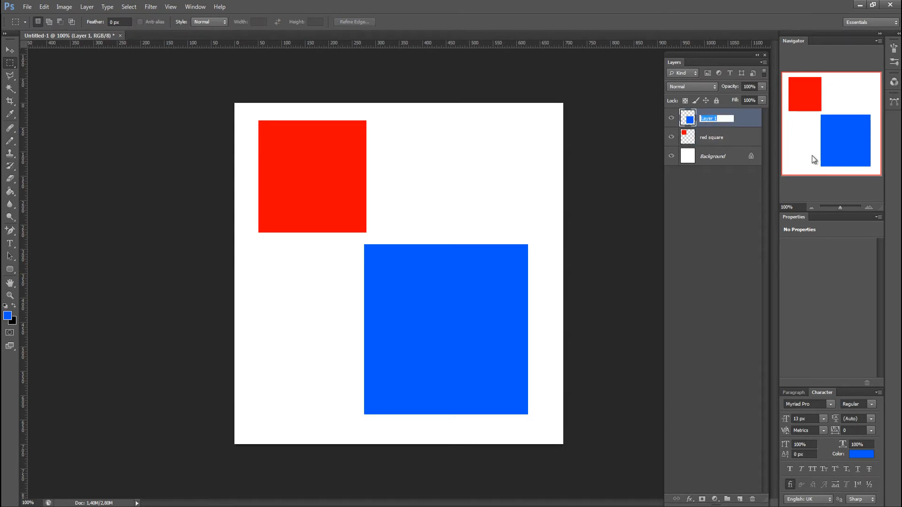
text(blue square)
key(Return)
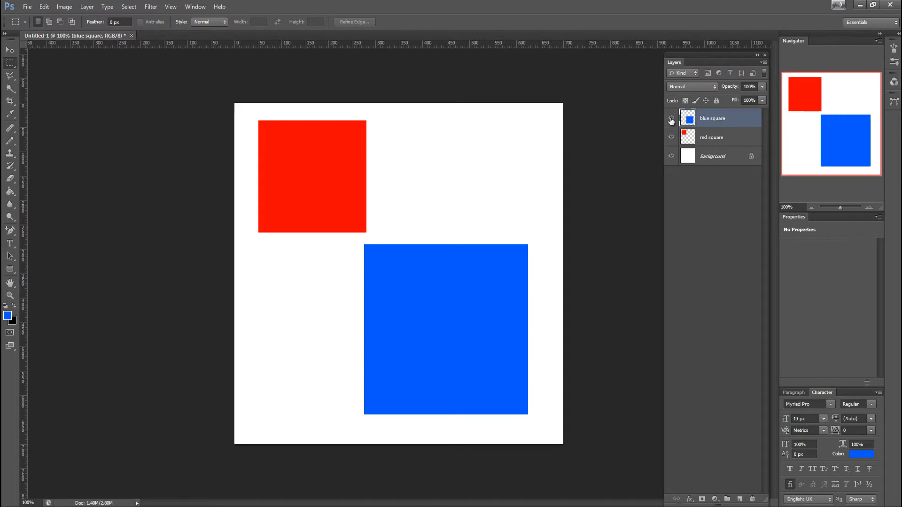
Hide and show the blue square layer, and do the same with the red square layer
click(671, 119)
click(671, 119)
click(671, 137)
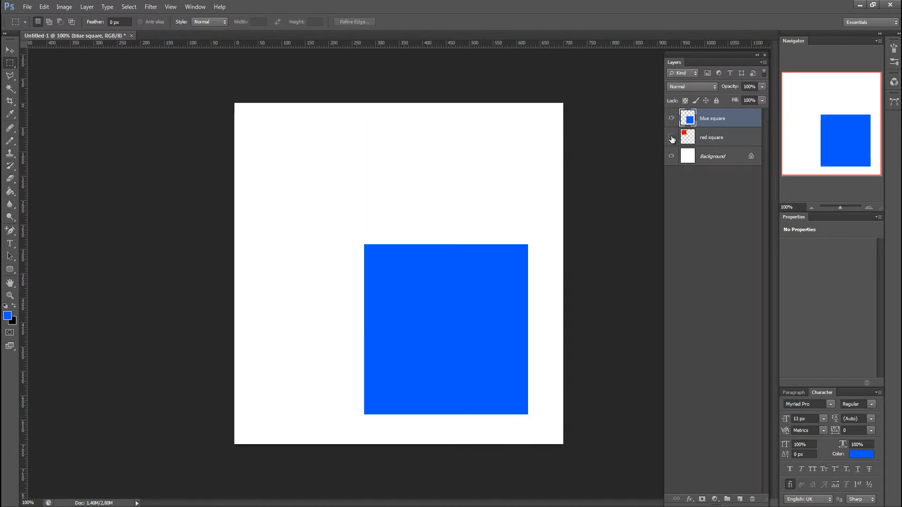
click(671, 137)
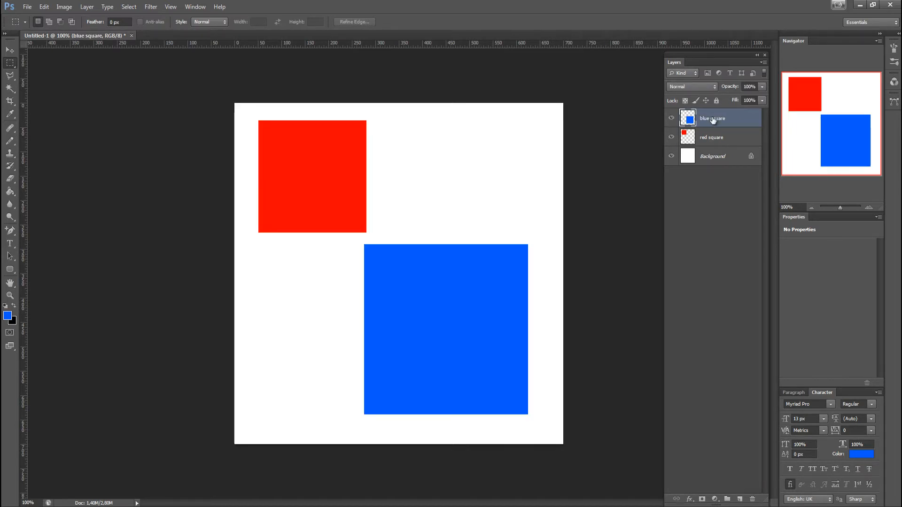
Move the blue square up and left to overlap the red one, and place the red square layer above the blue one
click(10, 51)
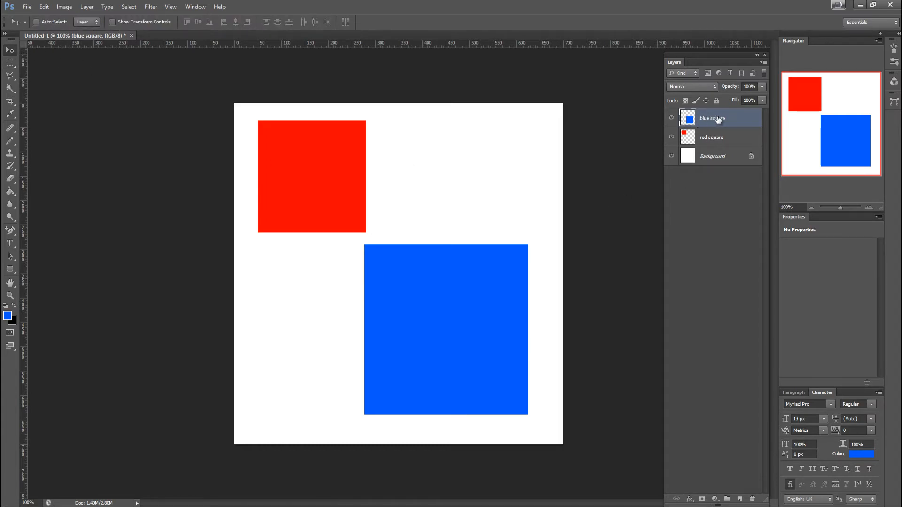
drag(474, 305, 393, 207)
click(708, 138)
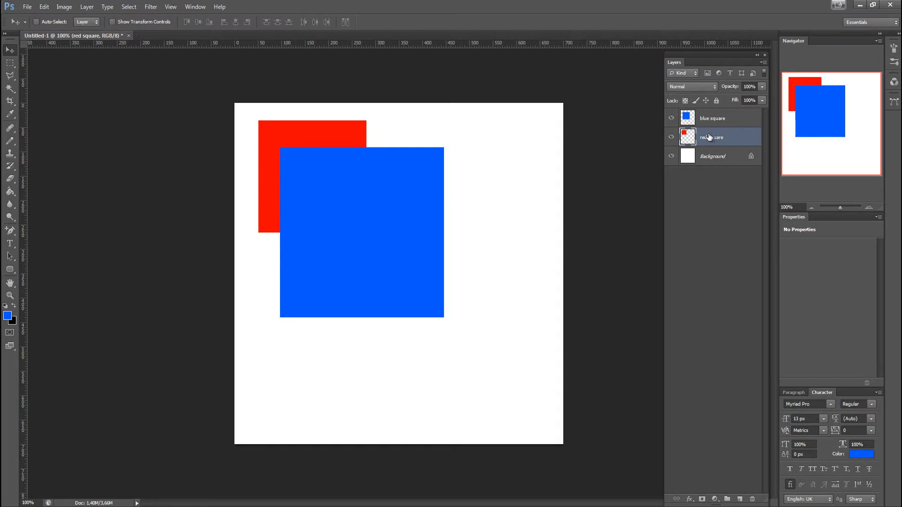
drag(735, 147, 712, 115)
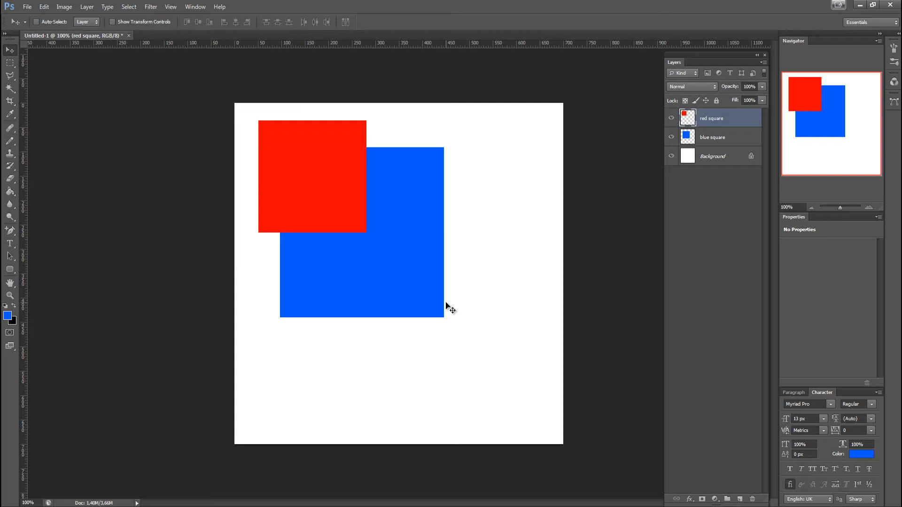
Add an empty layer above the red square layer and delete it again
click(740, 500)
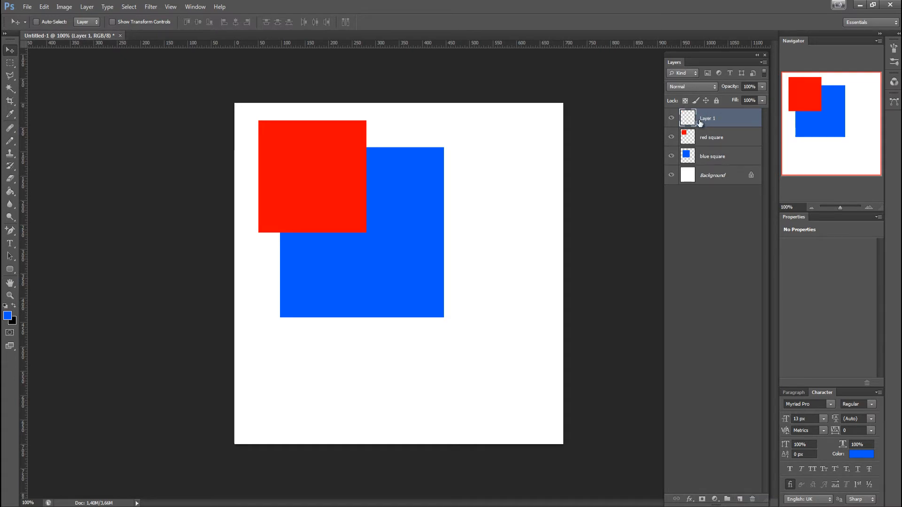
click(752, 499)
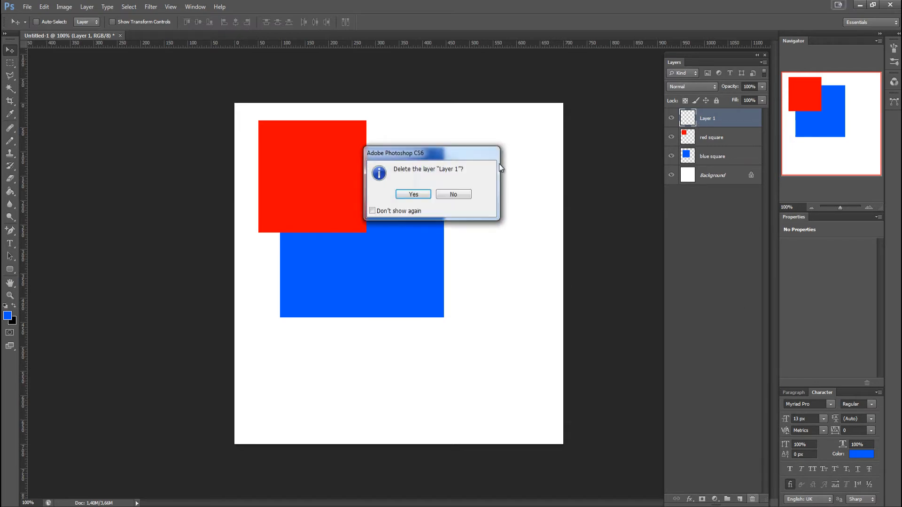
click(413, 195)
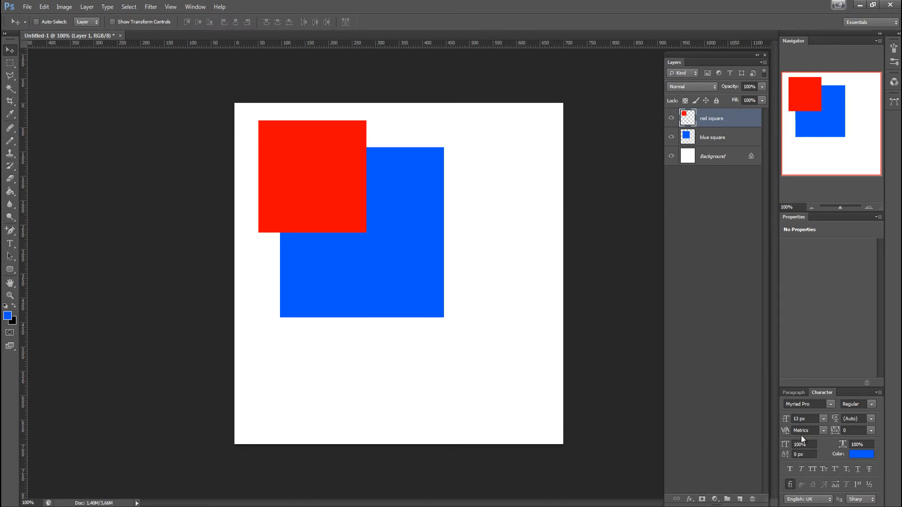
Create a new layer group above the red square layer and name it "squares"
click(727, 500)
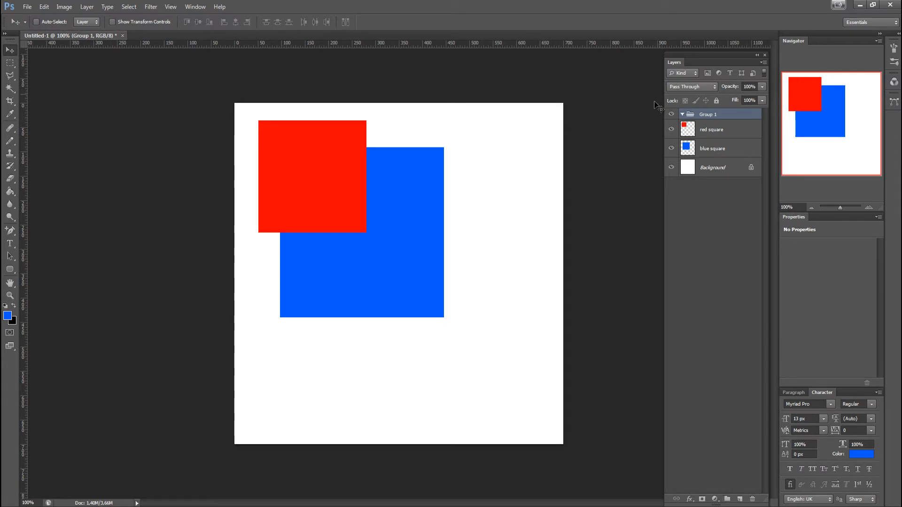
double_click(710, 115)
text(squares)
key(Return)
Move the red square and blue square layers together into the squares group
click(720, 132)
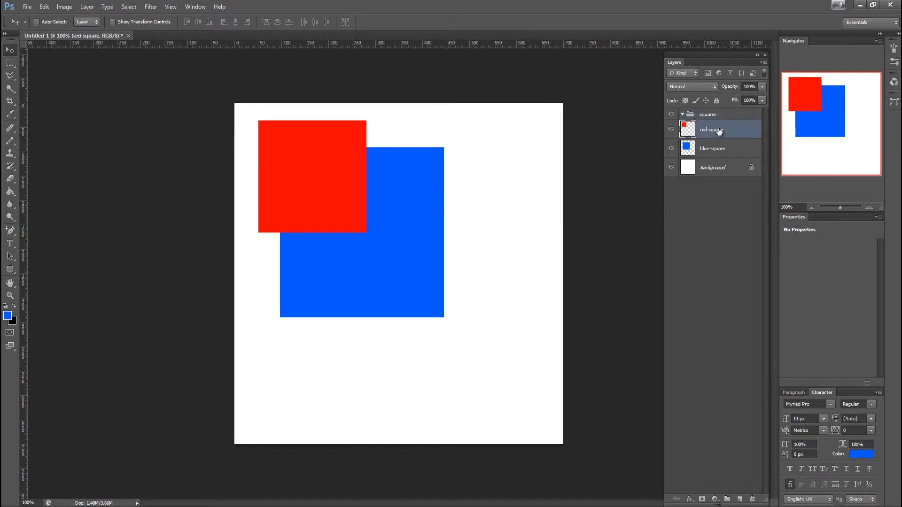
shift+click(722, 158)
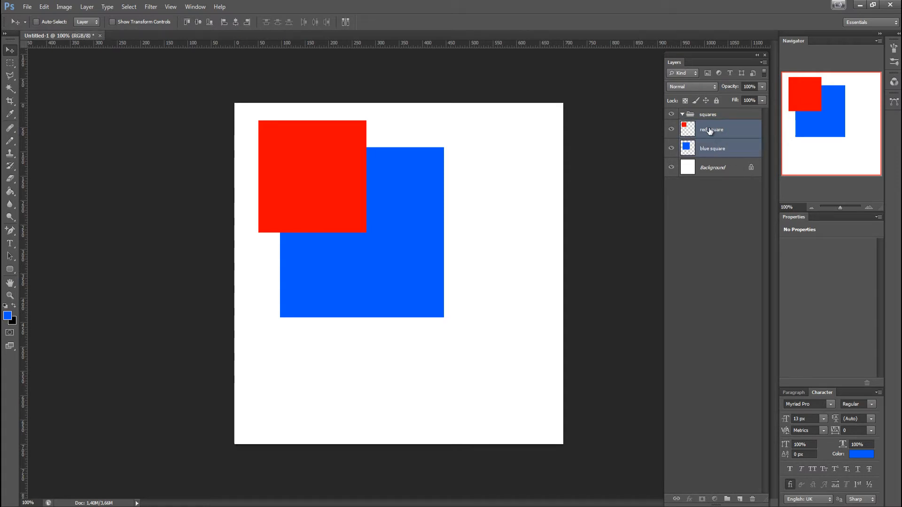
drag(709, 131, 707, 117)
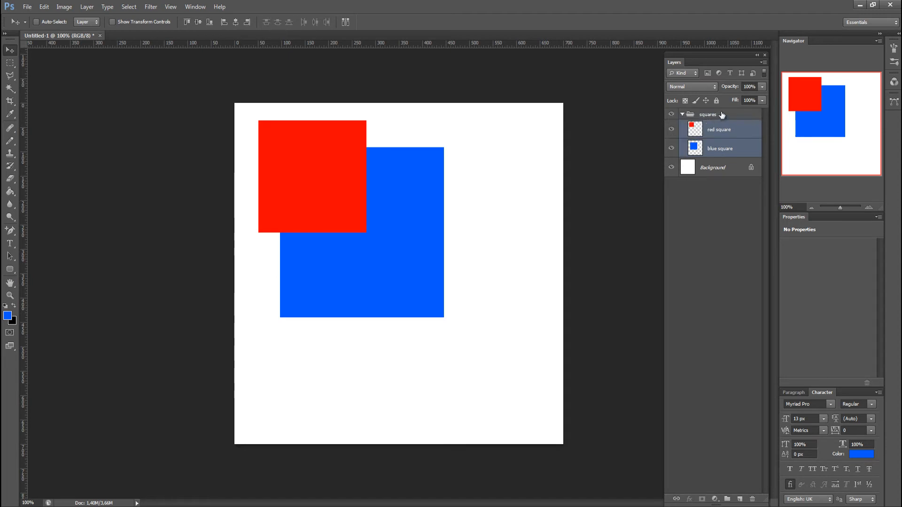
Select only the red square layer, and hide and show the whole squares group
click(715, 133)
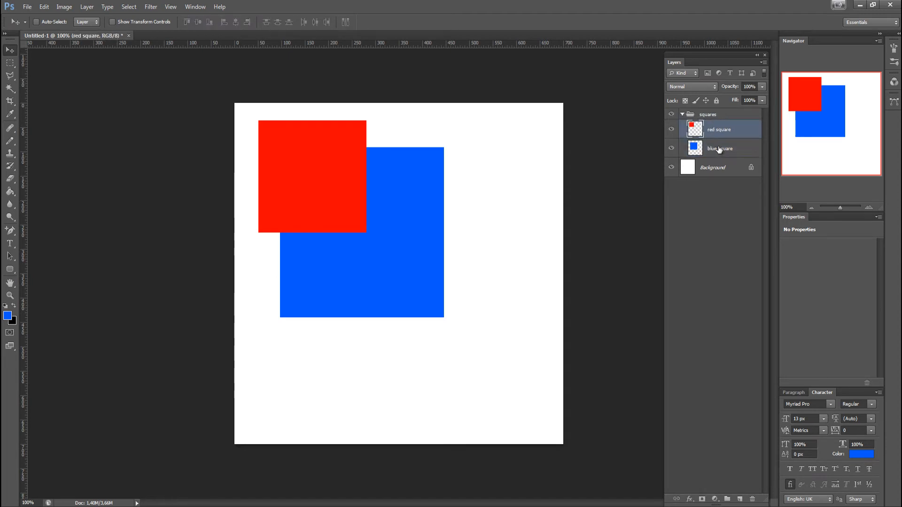
click(672, 114)
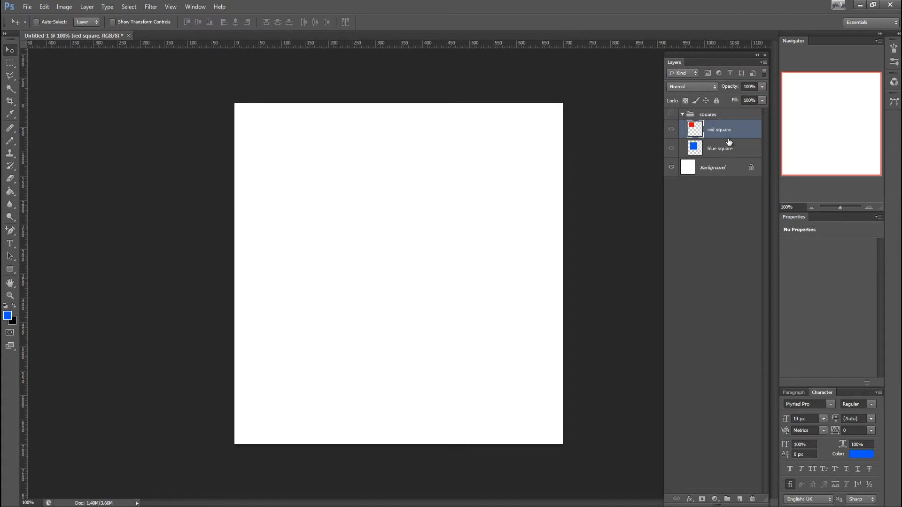
click(671, 114)
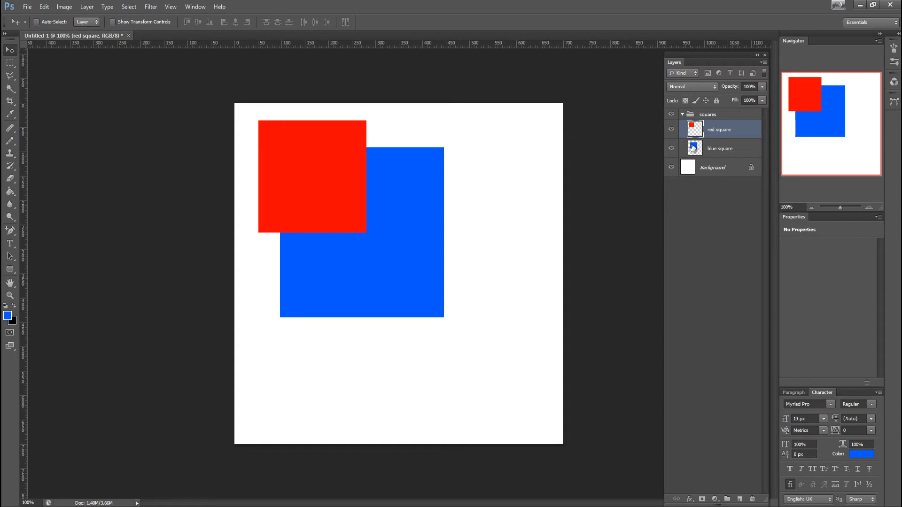
Add a new empty layer, move it out above the squares group, and collapse the squares group
click(682, 115)
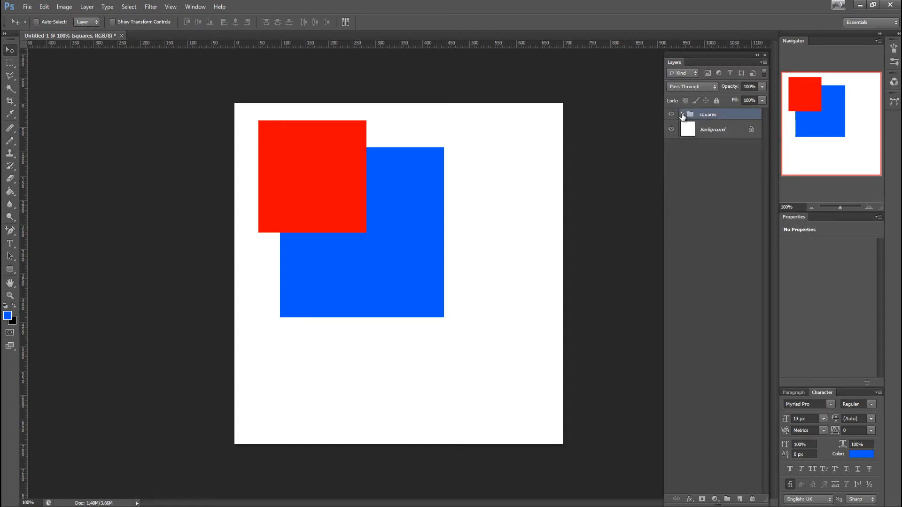
click(683, 114)
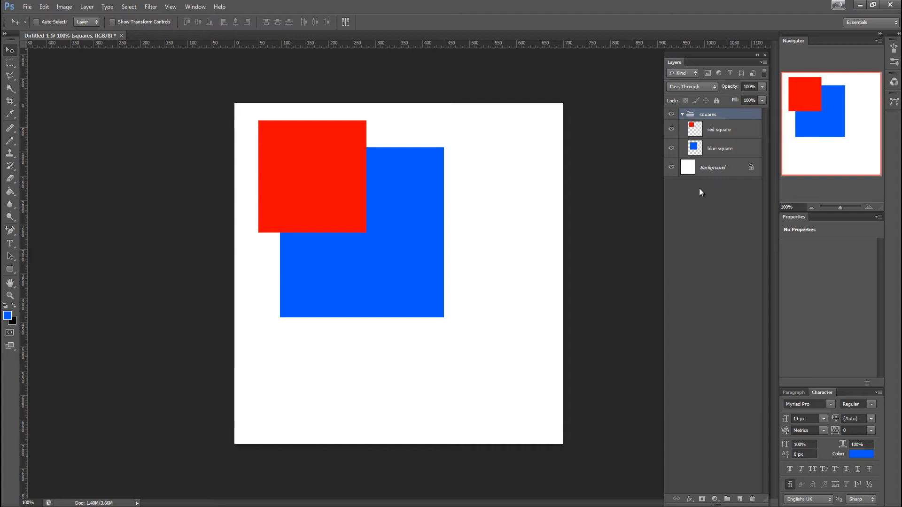
key(ctrl+shift+alt+n)
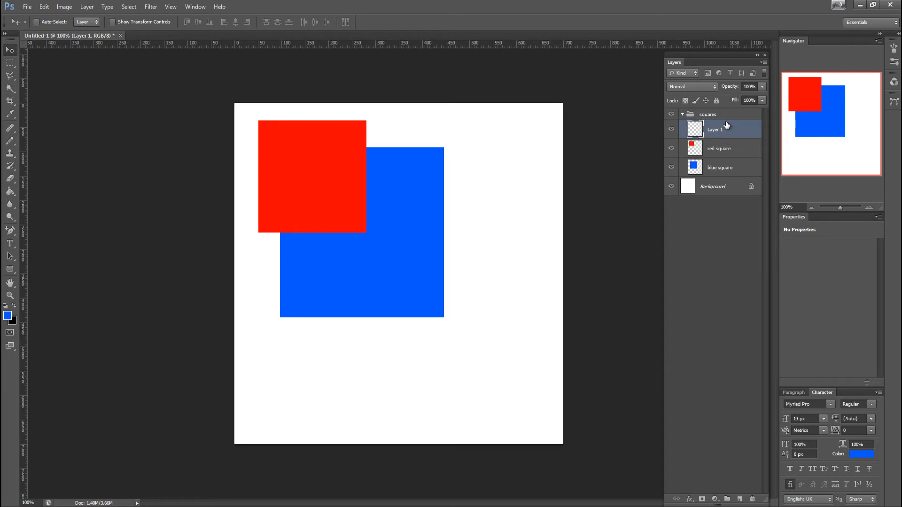
click(87, 7)
click(727, 446)
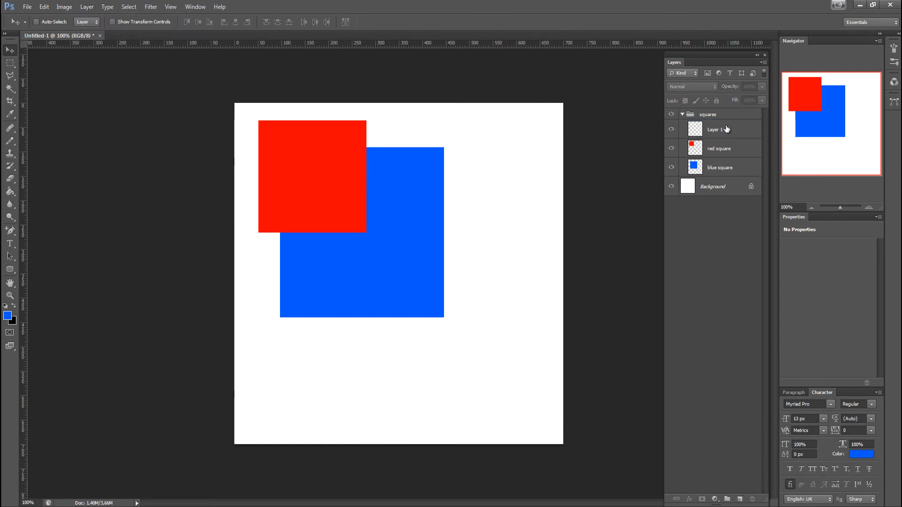
drag(728, 129, 722, 110)
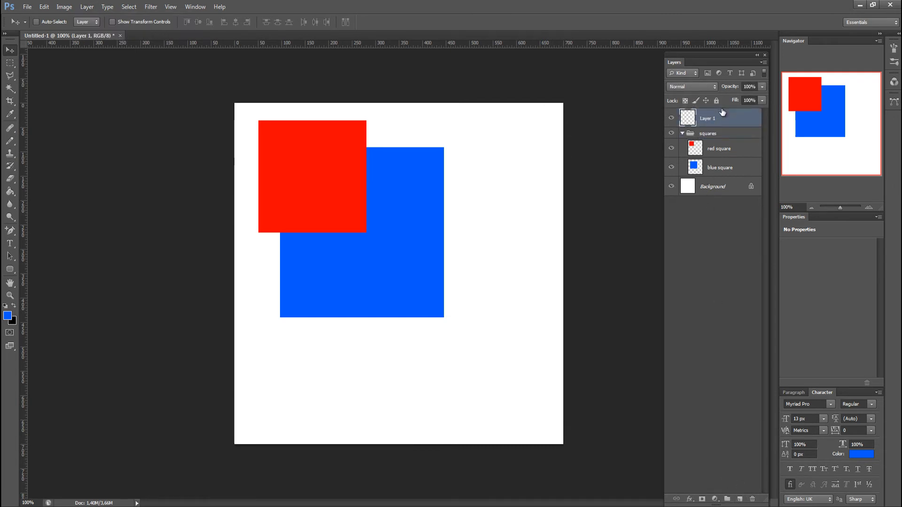
click(682, 133)
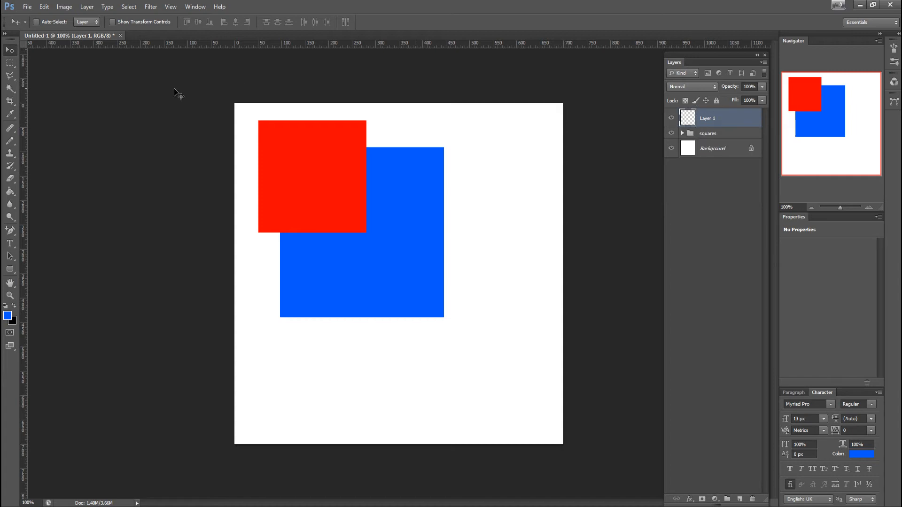
Draw a circular Elliptical Marquee selection in the canvas's lower-right area, overlapping the blue square's corner
click(8, 66)
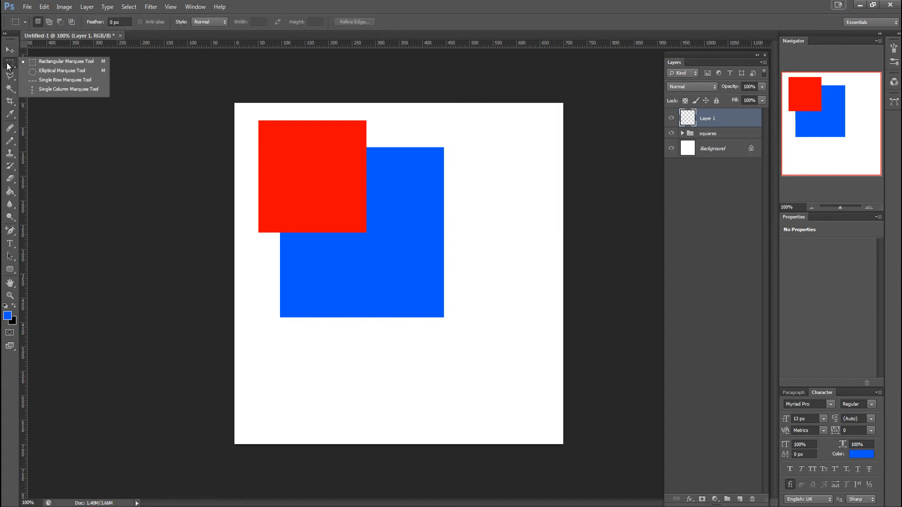
click(75, 71)
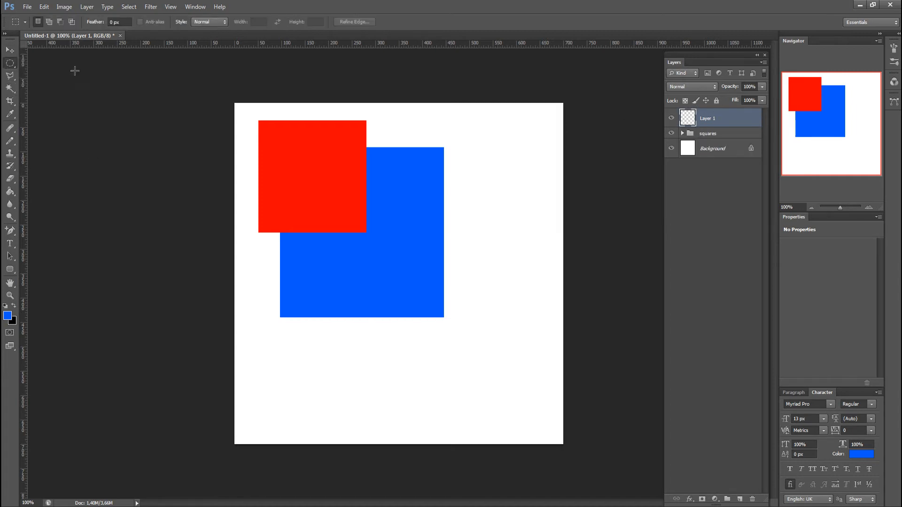
drag(525, 312, 362, 425)
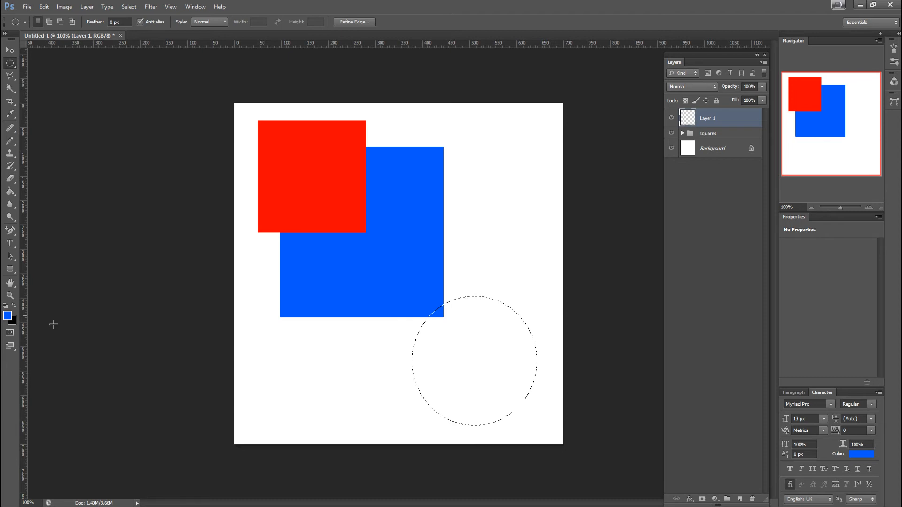
Set the foreground color to green and fill the circular selection with it on the new layer
click(7, 316)
click(804, 408)
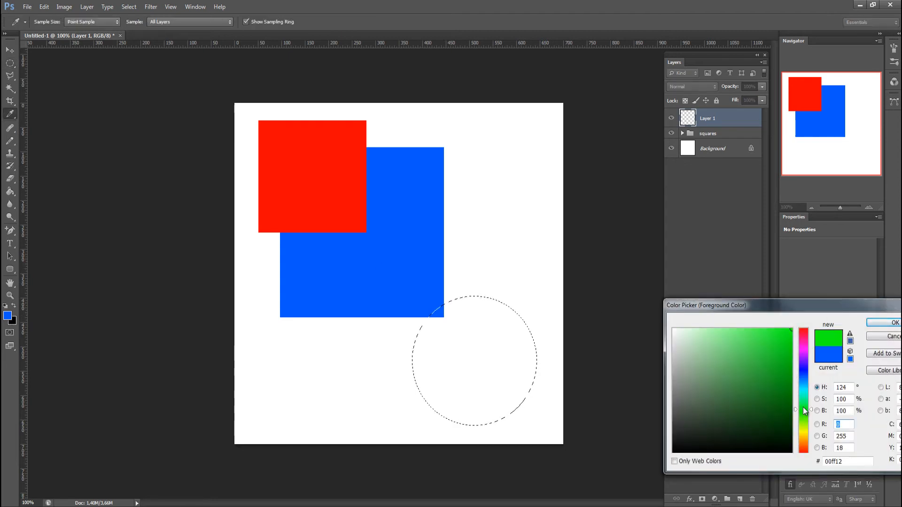
click(879, 323)
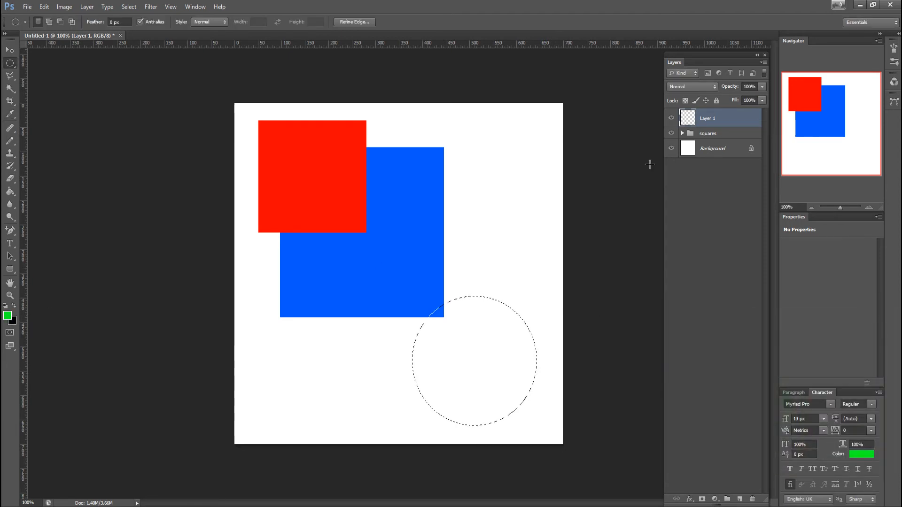
click(45, 7)
click(66, 146)
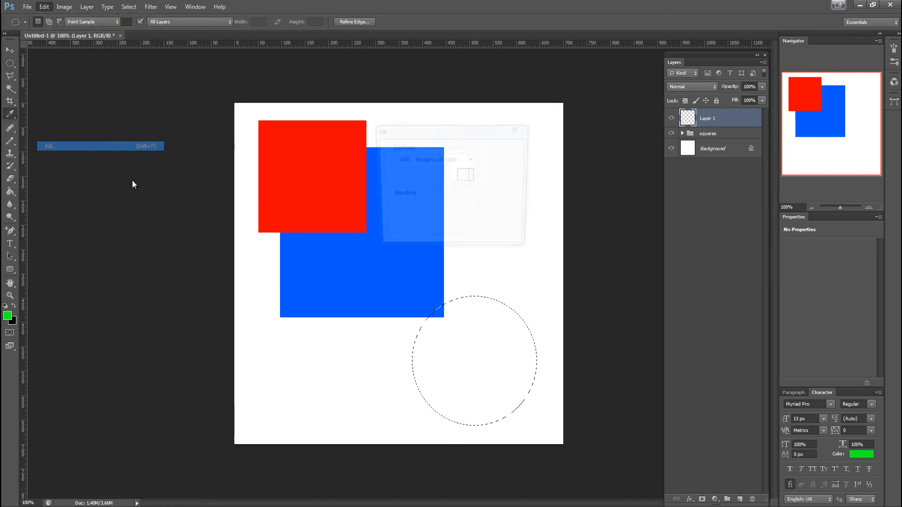
click(507, 152)
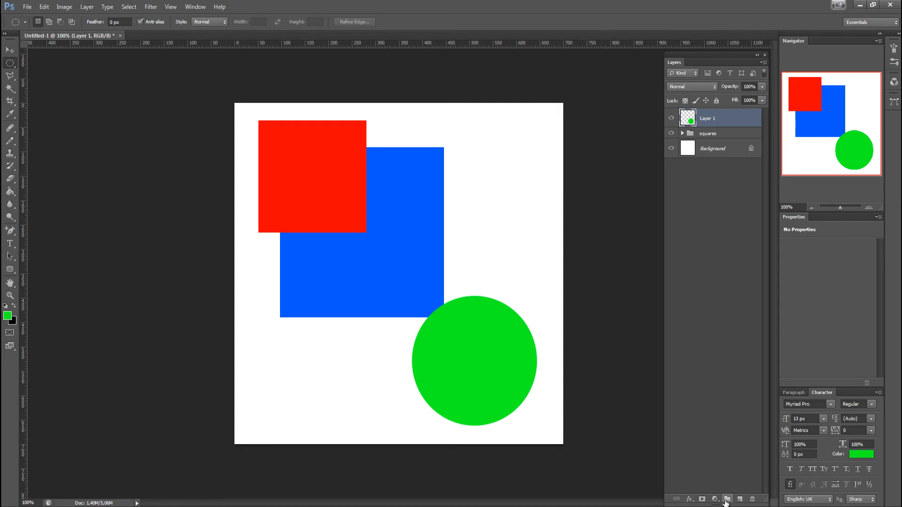
Create a new layer group above the green circle's layer and name it "circles"
click(727, 499)
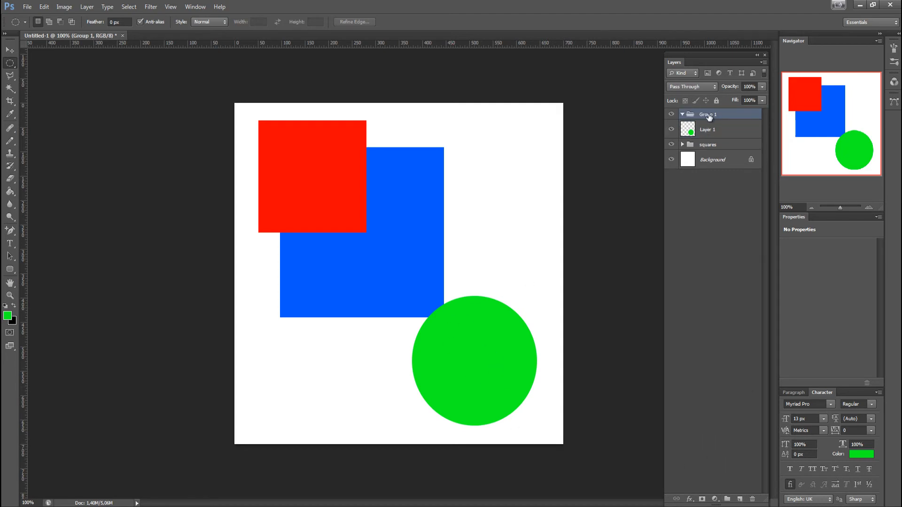
double_click(710, 116)
text(circles)
key(Return)
Rename the circle's layer "green circle" and move it into the circles group, leaving the group collapsed
double_click(708, 130)
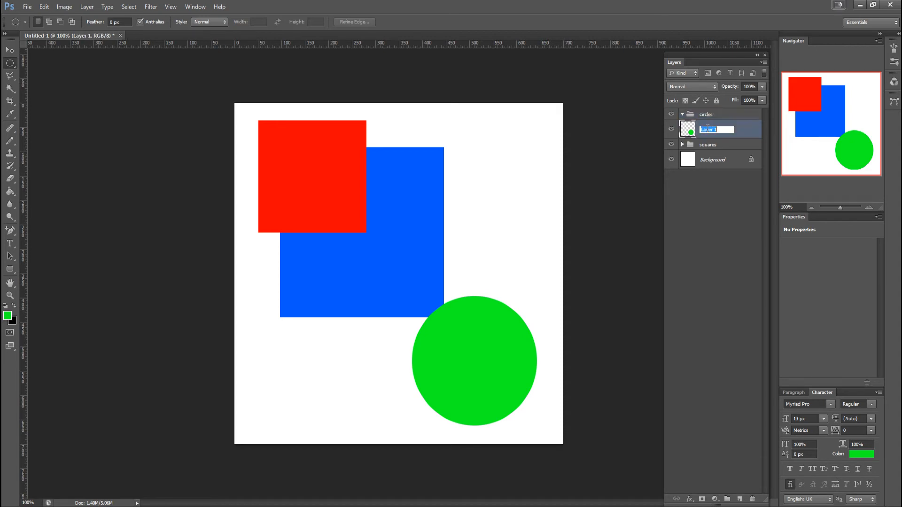
text(gree)
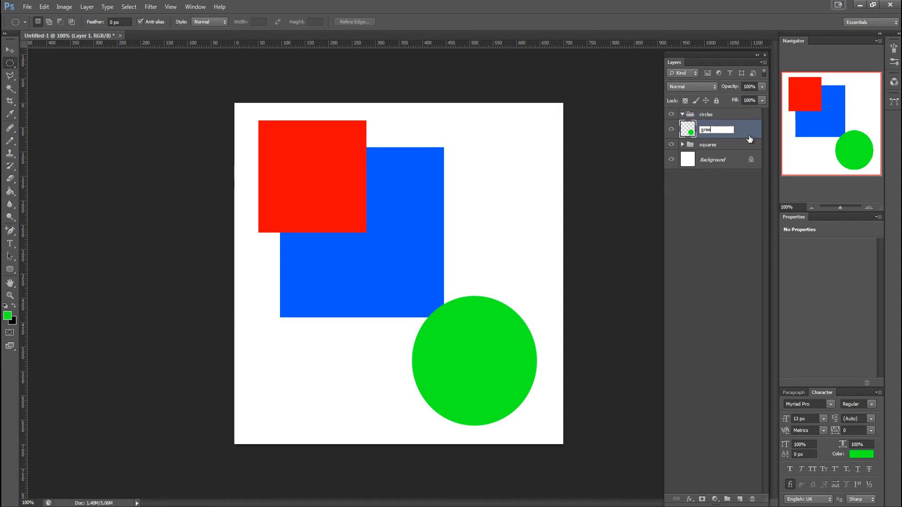
text(n circle)
key(Return)
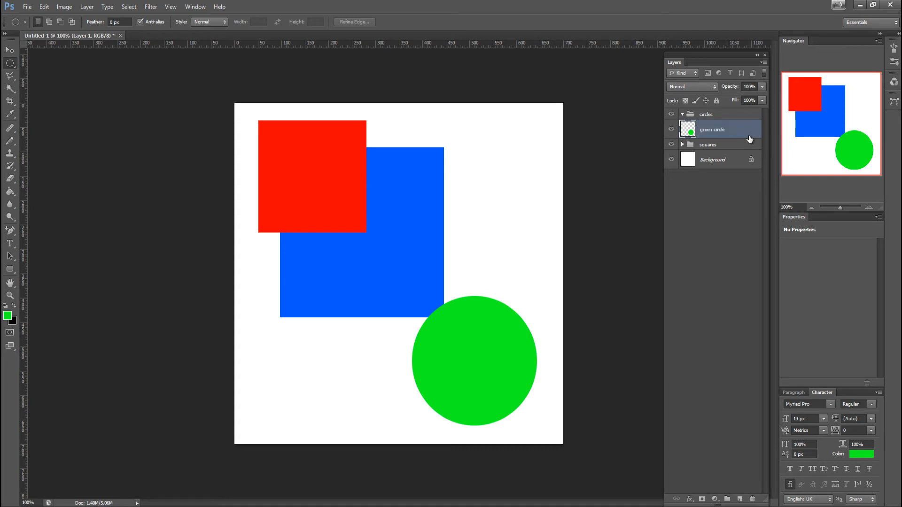
drag(722, 124, 707, 116)
click(681, 115)
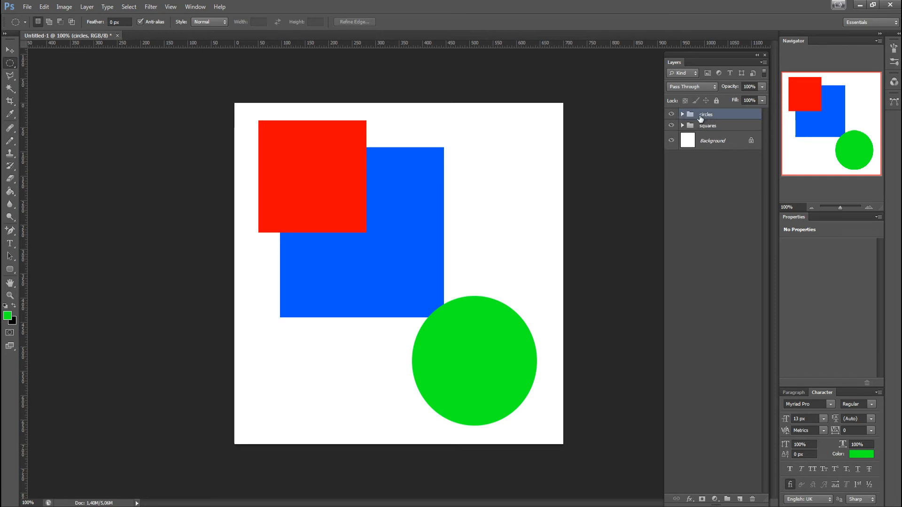
Move the whole circles group over the squares with the Move tool, and on to the canvas's lower-left area
click(701, 126)
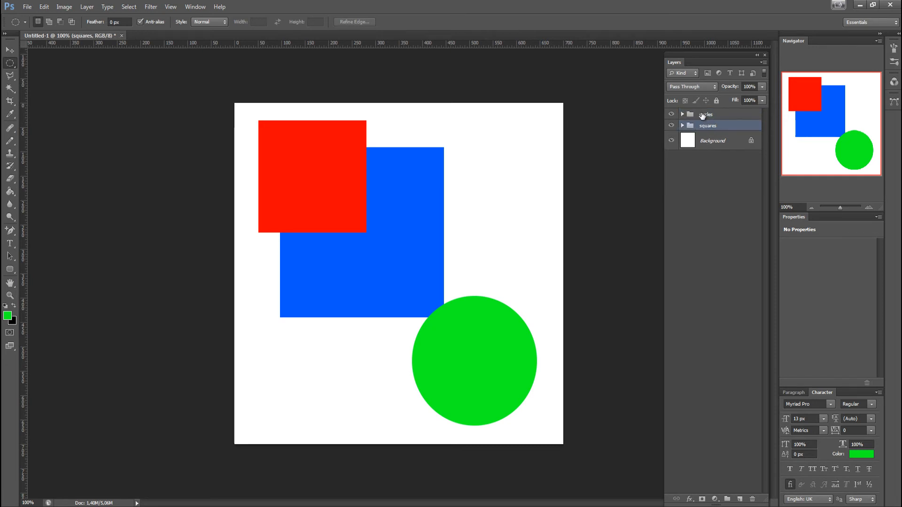
click(706, 116)
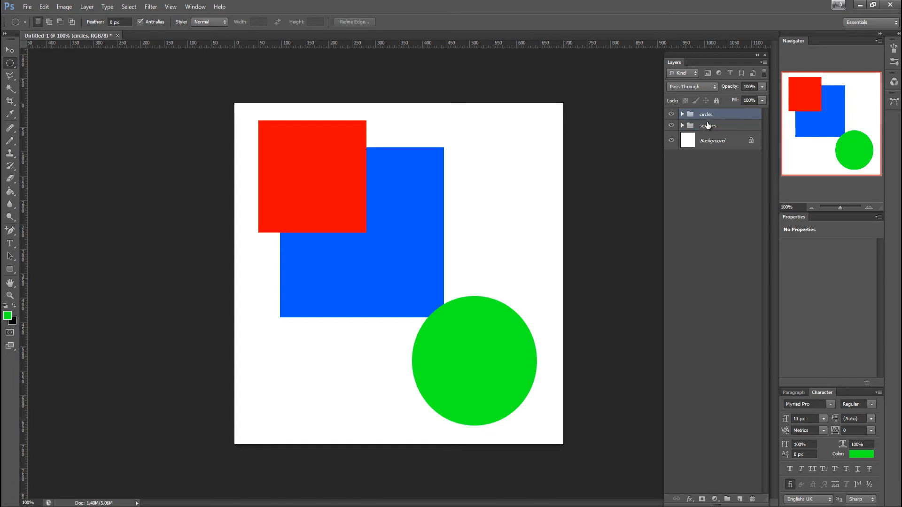
click(10, 48)
drag(493, 363, 426, 200)
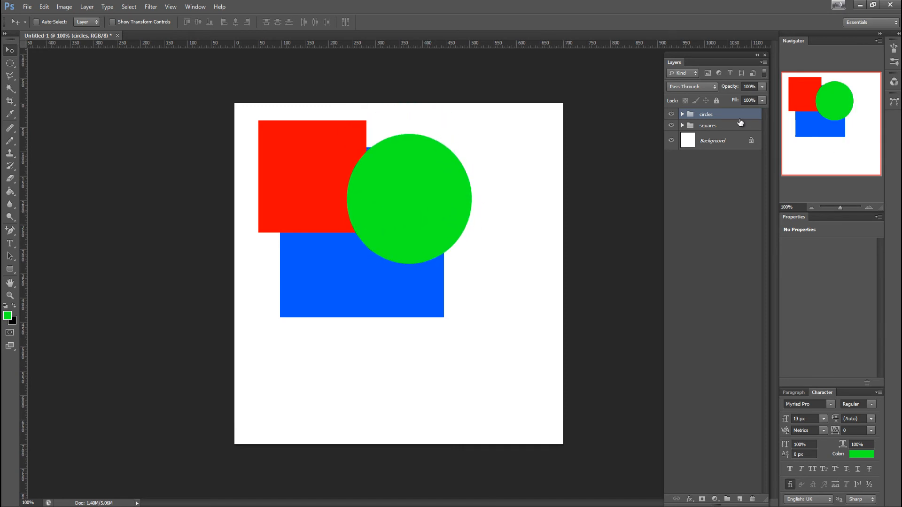
mouse_move(703, 115)
mouse_down()
mouse_move(676, 127)
mouse_move(709, 113)
mouse_up()
drag(409, 193, 283, 366)
Duplicate the green circle layer inside the circles group and place the copy to the right of the original circle
click(683, 114)
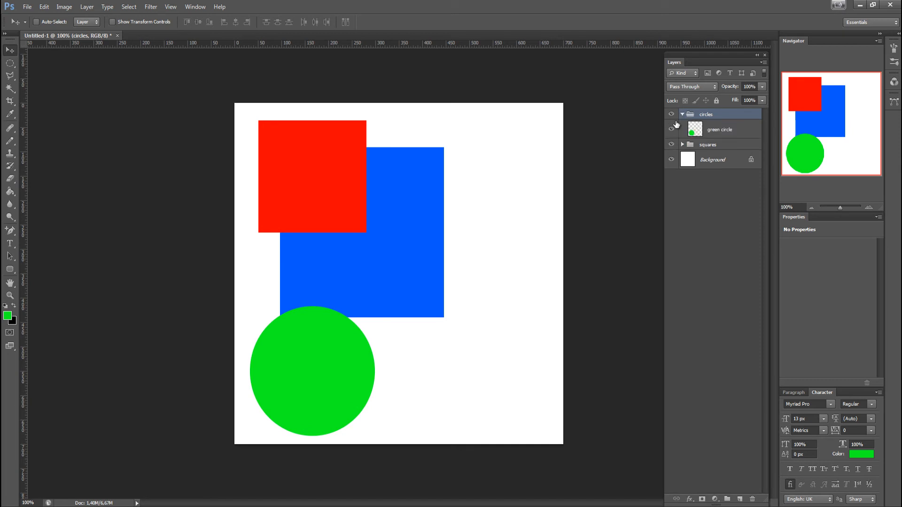
click(731, 131)
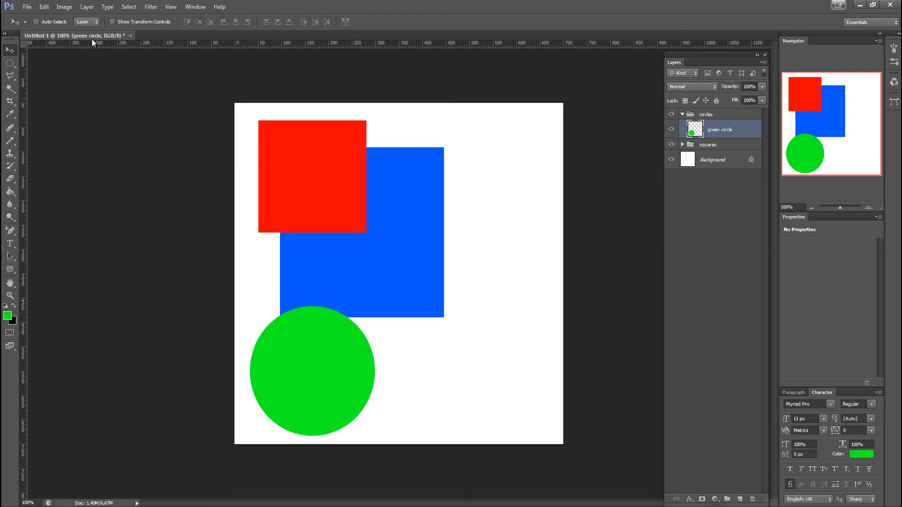
click(84, 8)
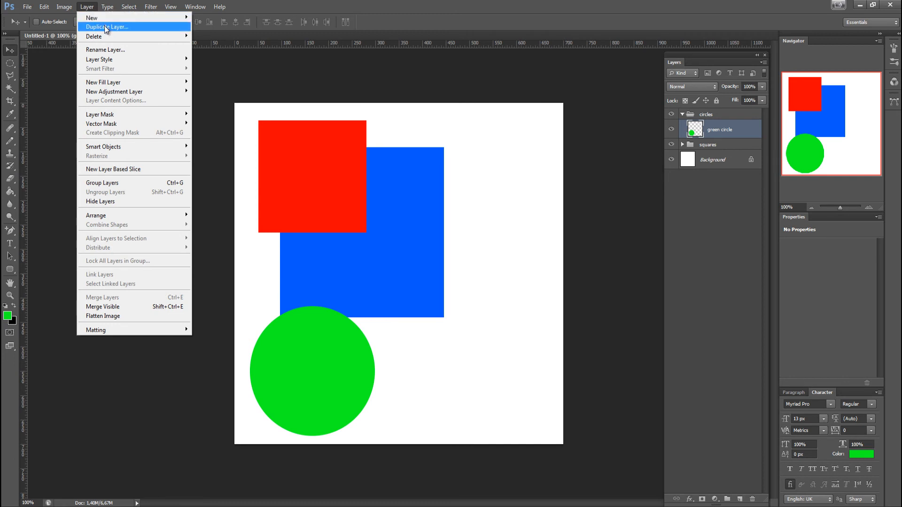
click(724, 134)
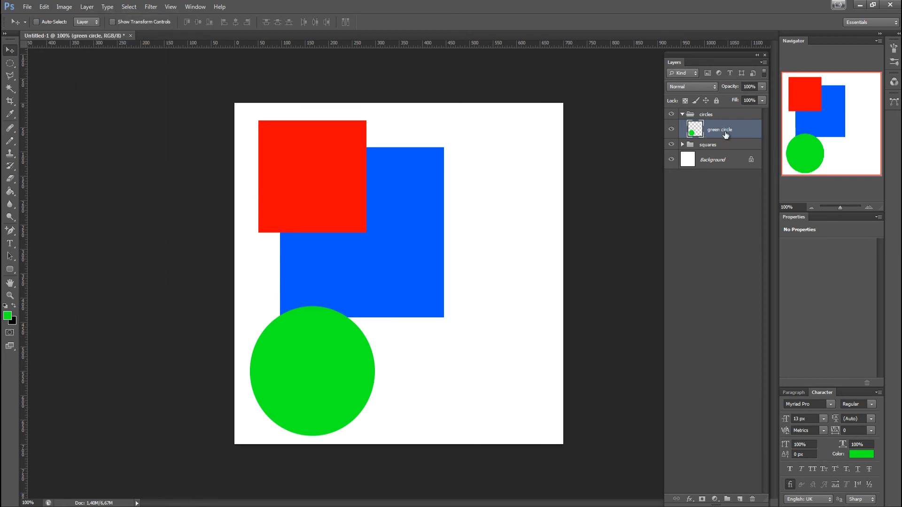
key(ctrl+j)
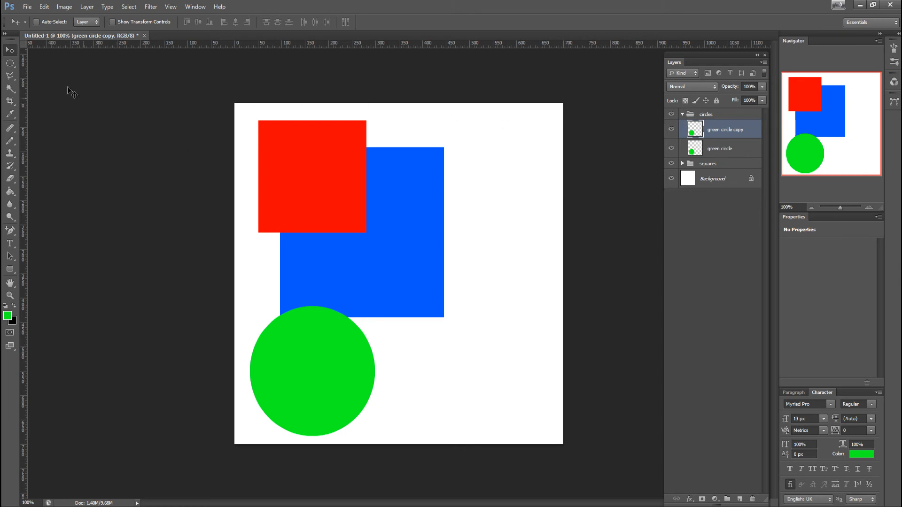
drag(298, 364, 452, 354)
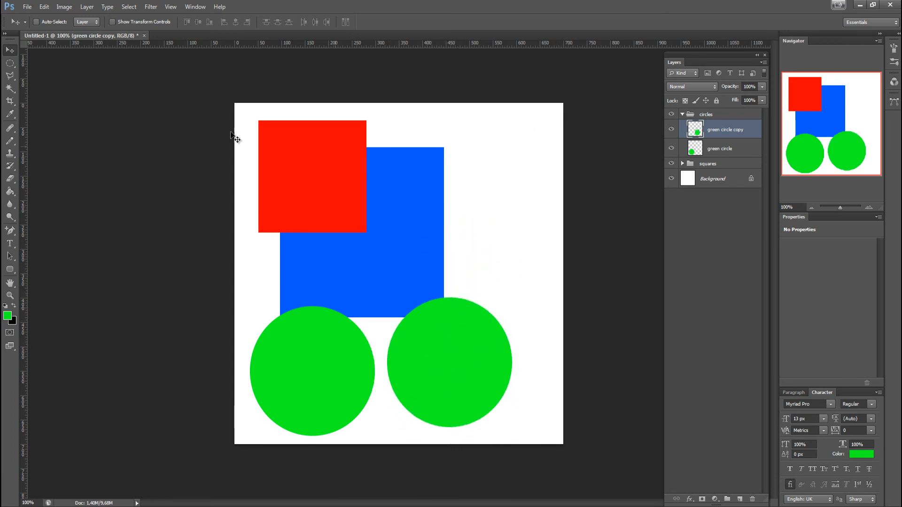
Apply a red Color Overlay layer style to the green circle copy, with Normal blend mode and 100% opacity
click(87, 7)
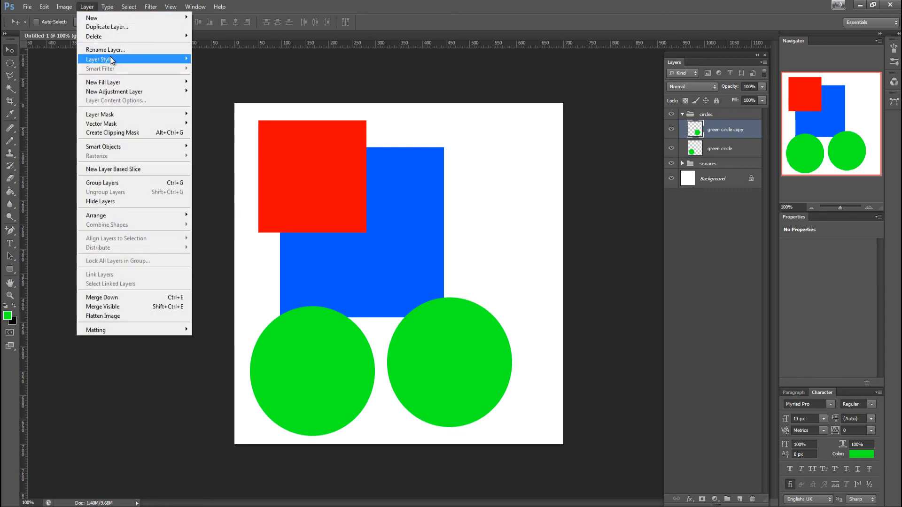
click(224, 119)
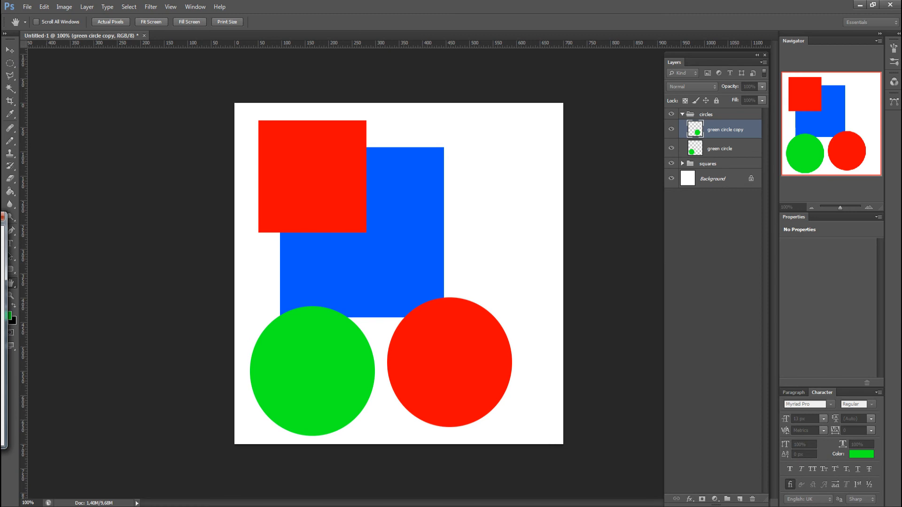
drag(375, 118, 643, 75)
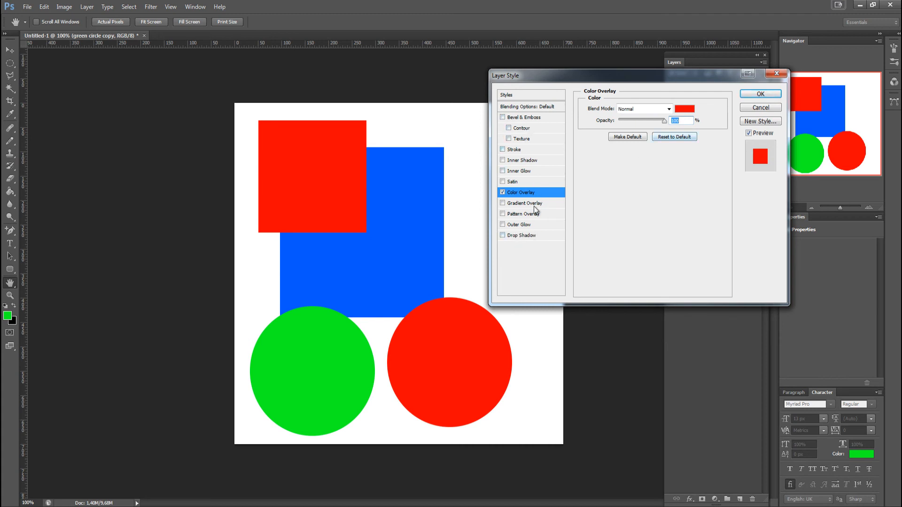
click(756, 94)
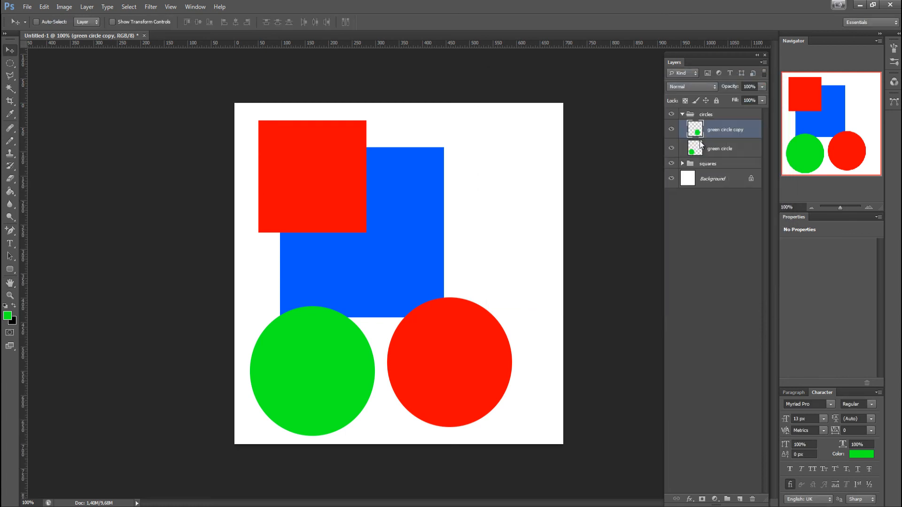
Rename the green circle copy layer as "red square"
double_click(722, 131)
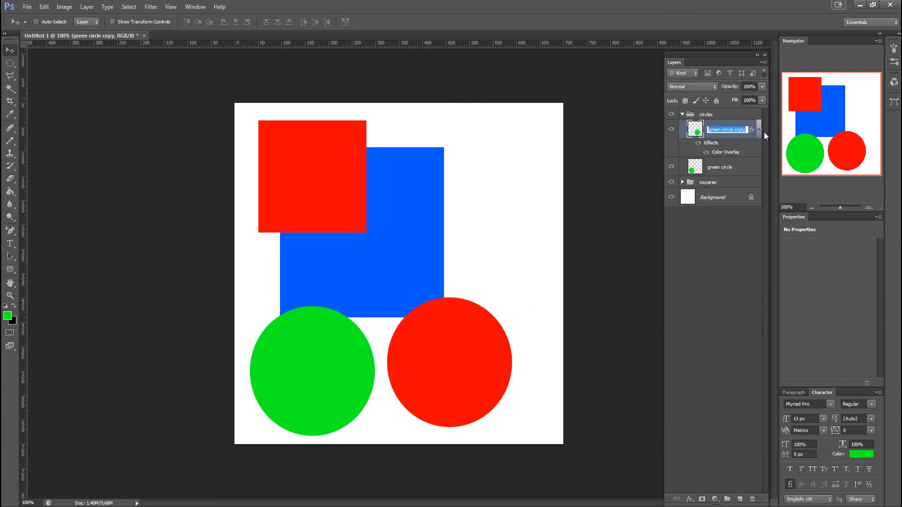
text(red square)
key(Return)
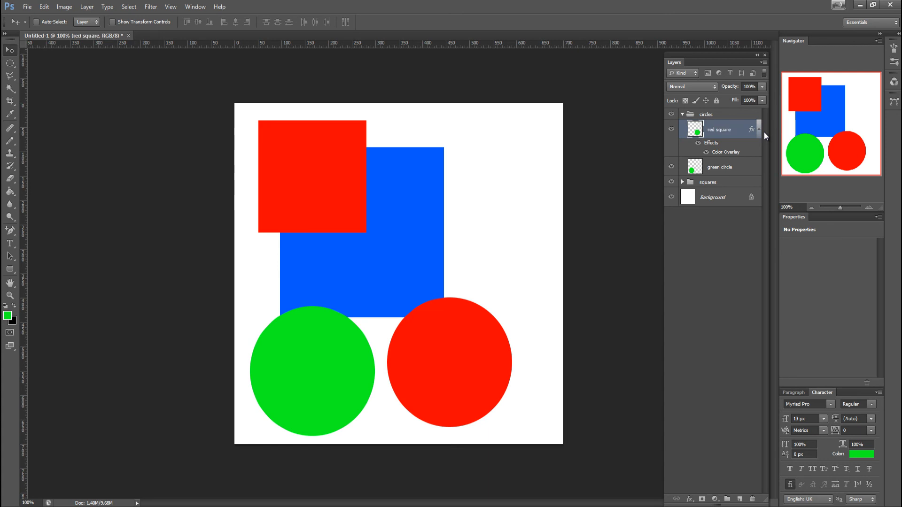
Duplicate the red circle's layer and move the copy up over the blue square's right side, keeping the copy's layer selected
key(ctrl+j)
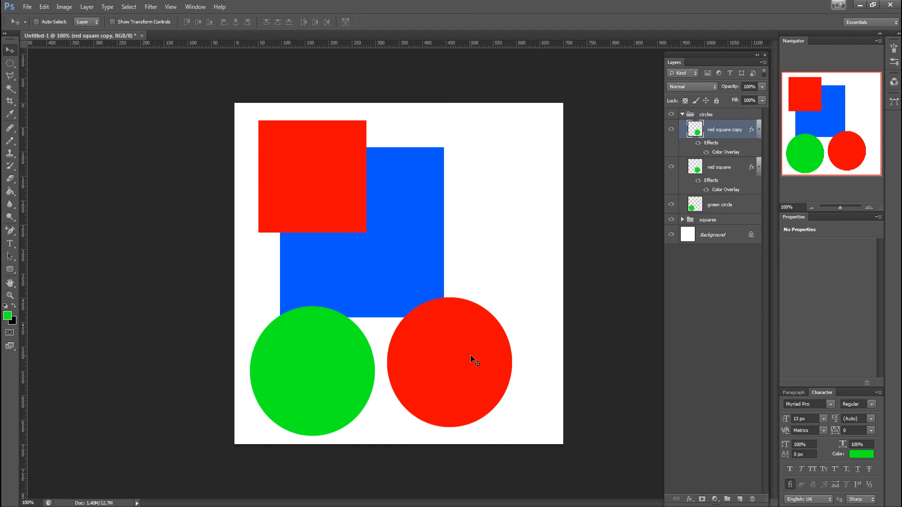
drag(470, 356, 480, 198)
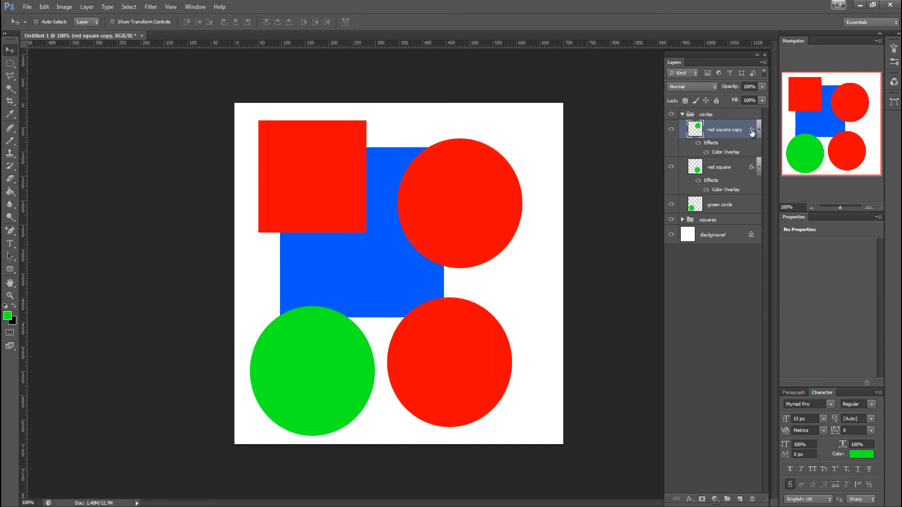
click(717, 167)
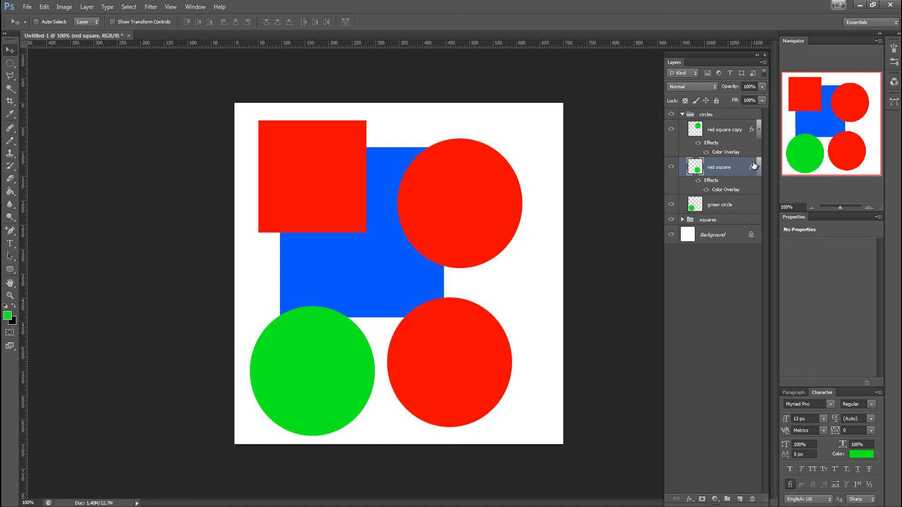
click(741, 135)
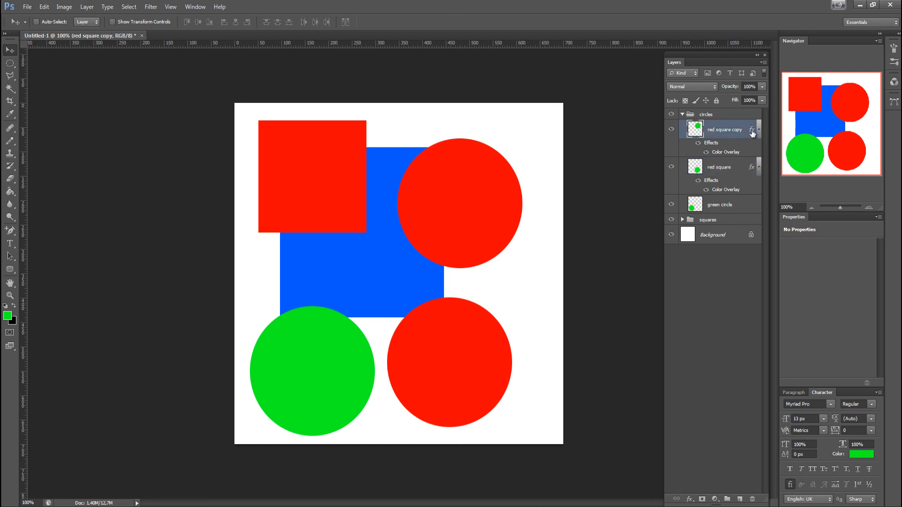
Change the Color Overlay of the red circle copy over the blue square to bright pink, keeping Normal blend mode and 100% opacity
double_click(752, 132)
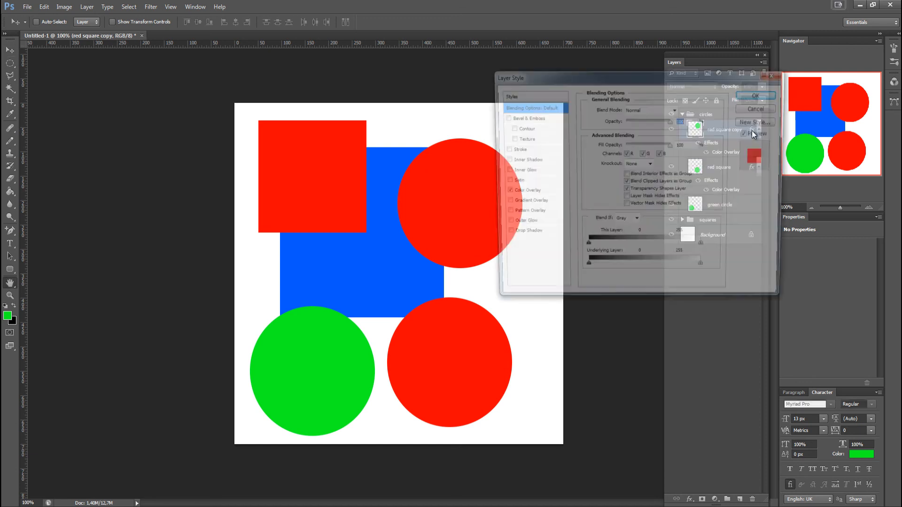
drag(537, 79, 543, 127)
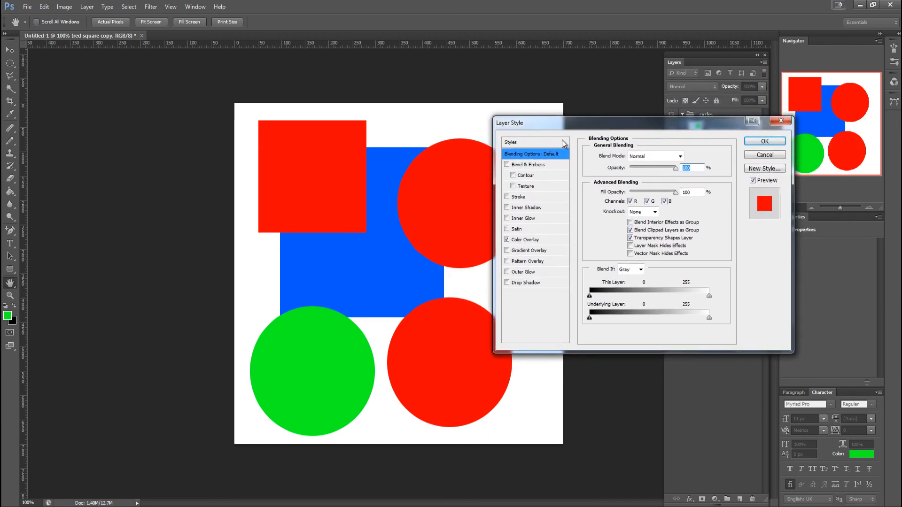
click(523, 240)
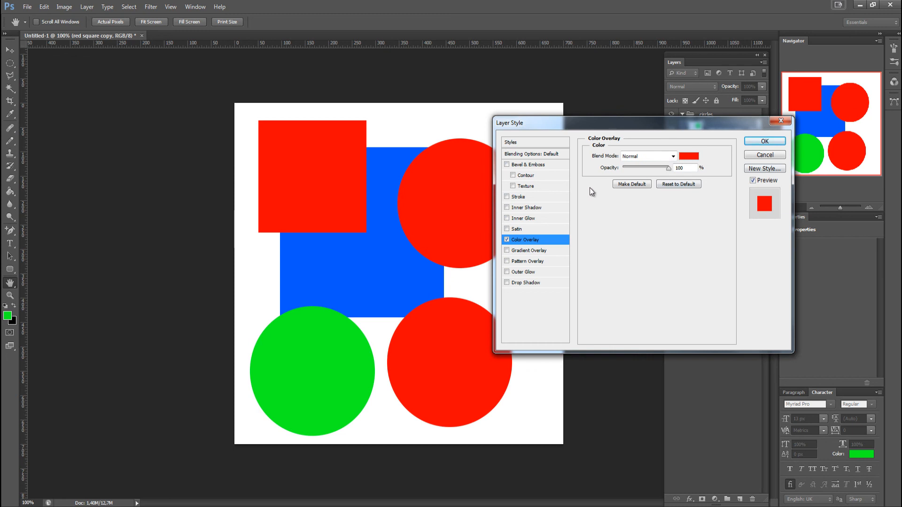
click(681, 157)
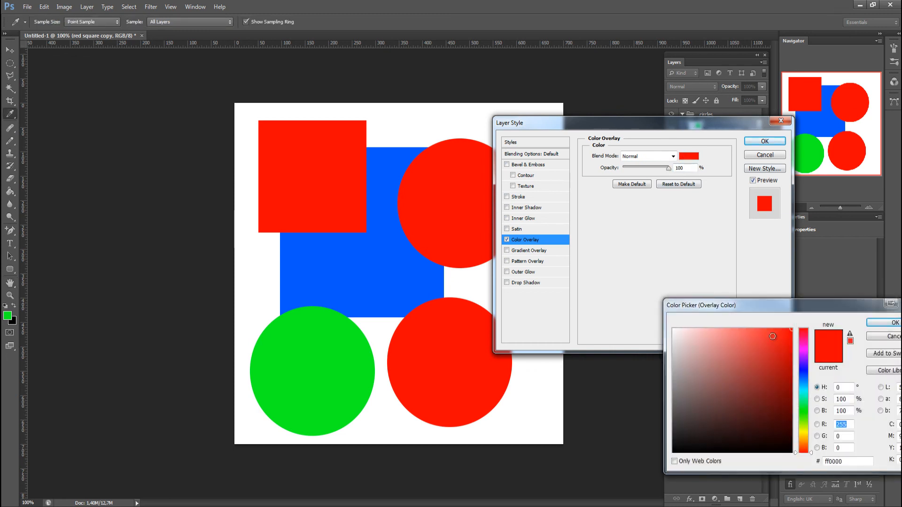
drag(805, 351, 807, 338)
click(892, 323)
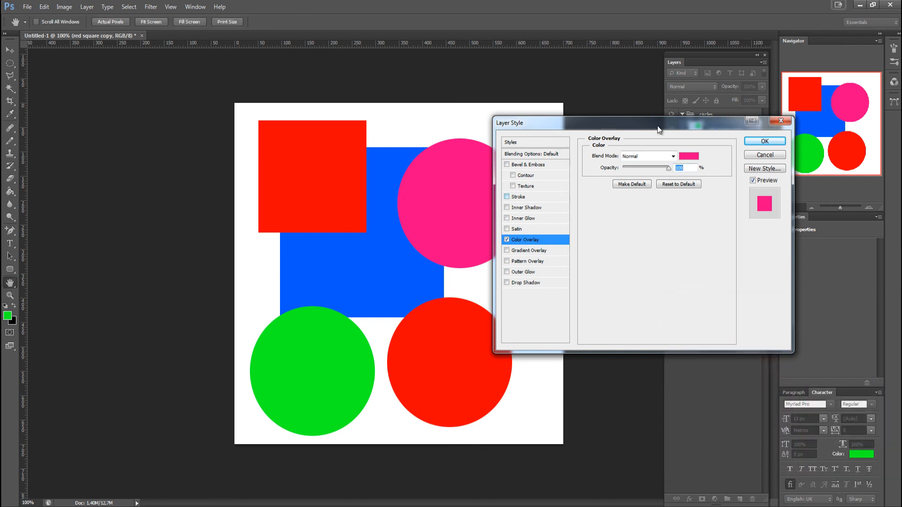
click(761, 141)
Rename the pink circle's layer as "pink square"
double_click(722, 132)
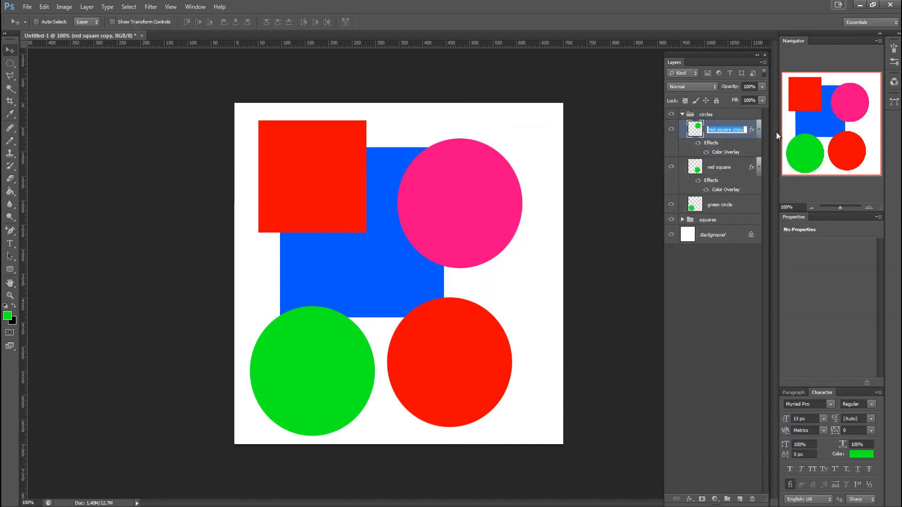
text(pink square)
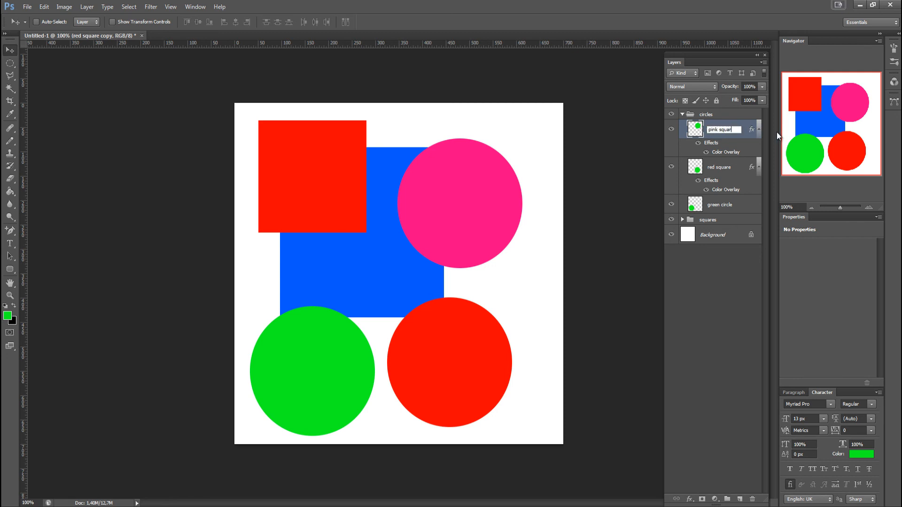
key(Return)
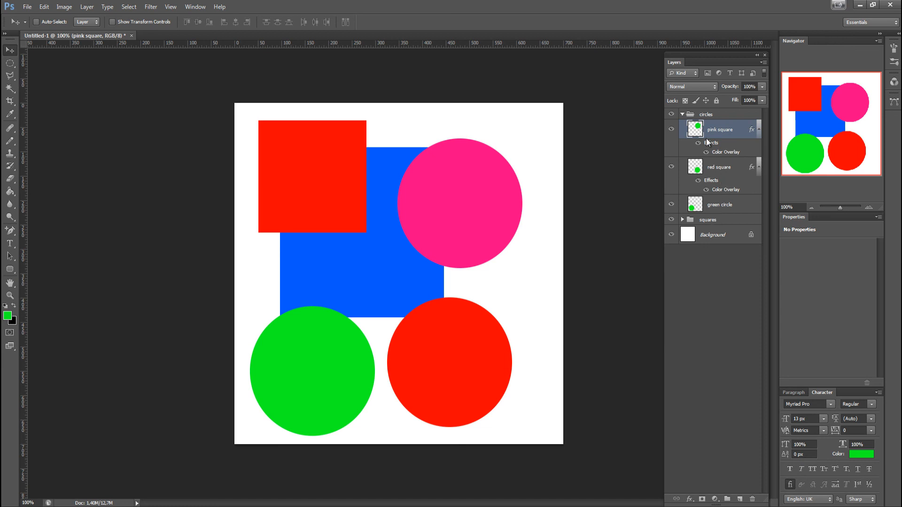
Collapse the circles group so that the group itself is the active layer
click(727, 205)
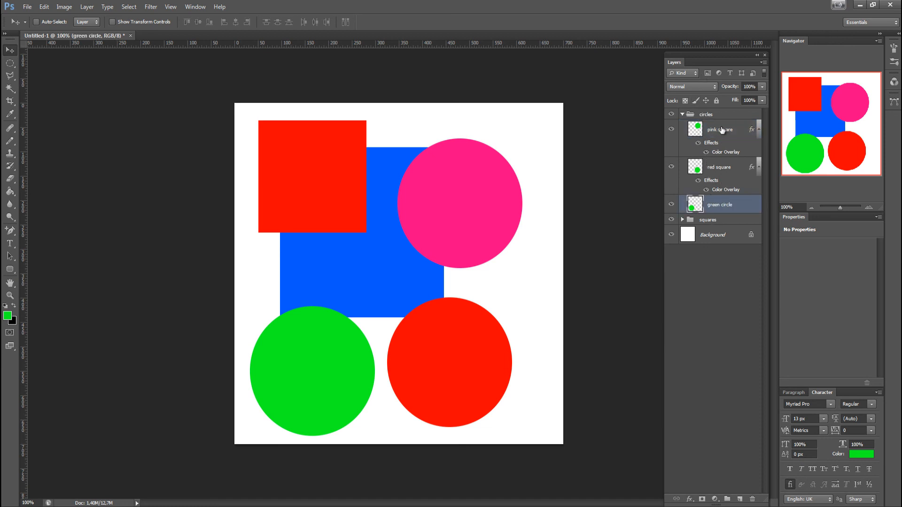
click(682, 115)
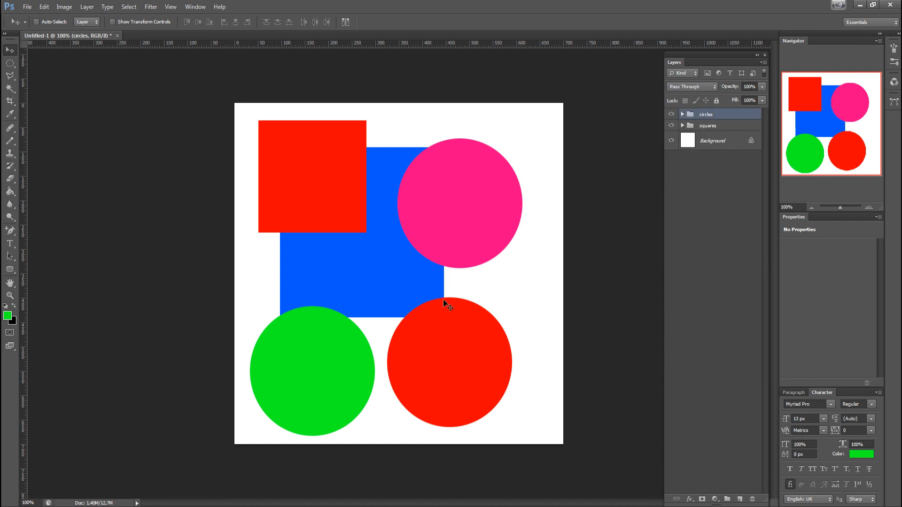